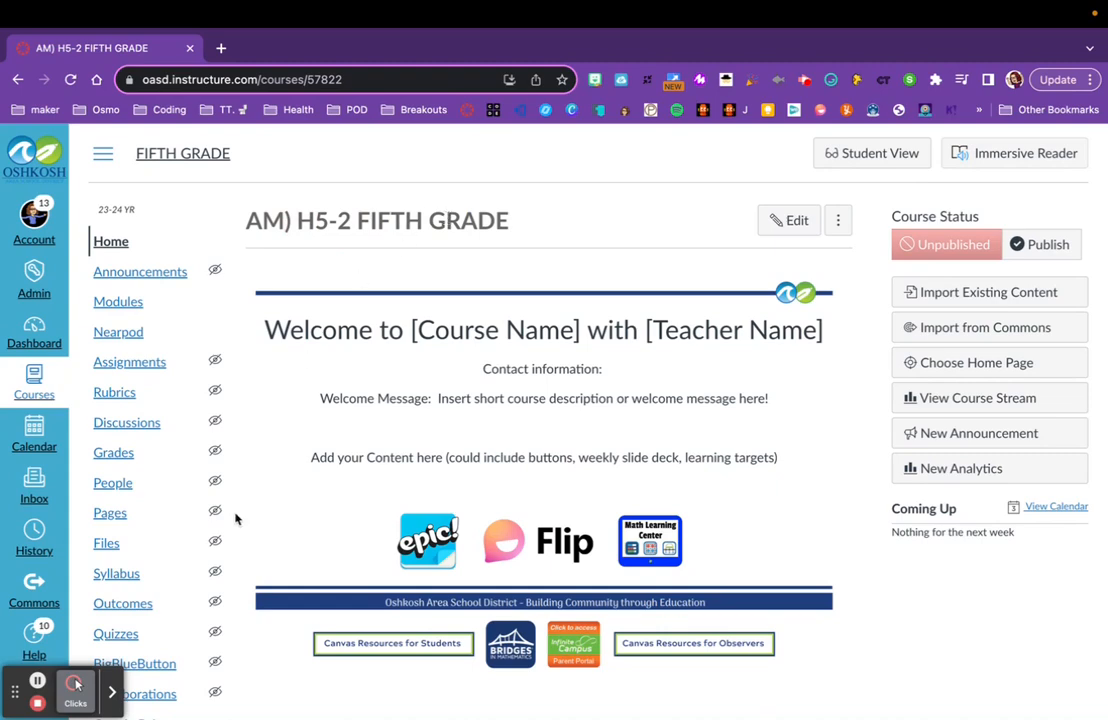
Step: Rename the course in its settings to the teacher's title and surname in possessive form followed by "5th grade 23-24"
{"action": "scroll", "coordinate": [176, 640], "scroll_direction": "down", "scroll_amount": 1}
{"action": "scroll", "coordinate": [176, 640], "scroll_direction": "down", "scroll_amount": 1}
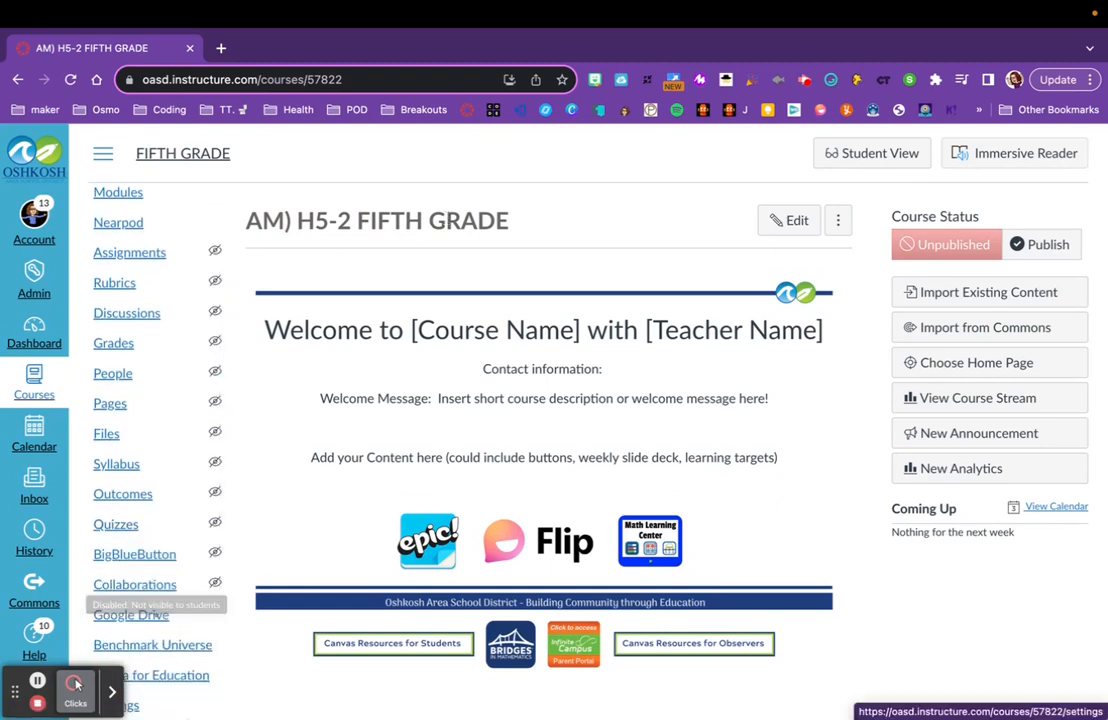
{"action": "left_click", "coordinate": [135, 709]}
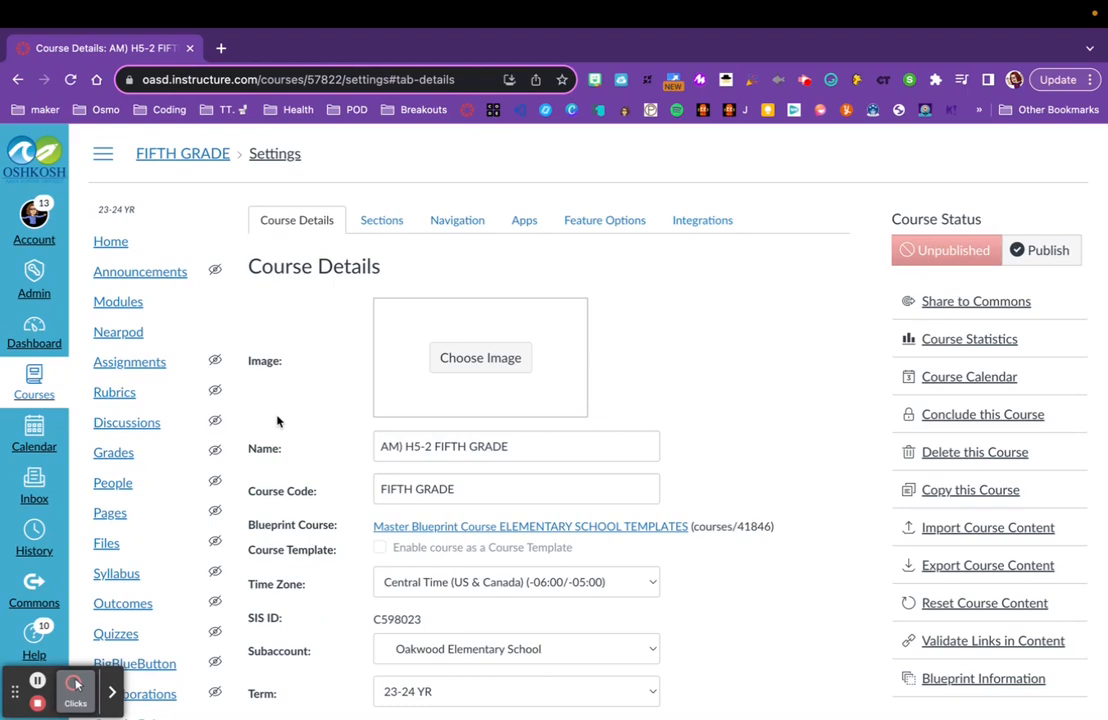
{"action": "left_click", "coordinate": [465, 447]}
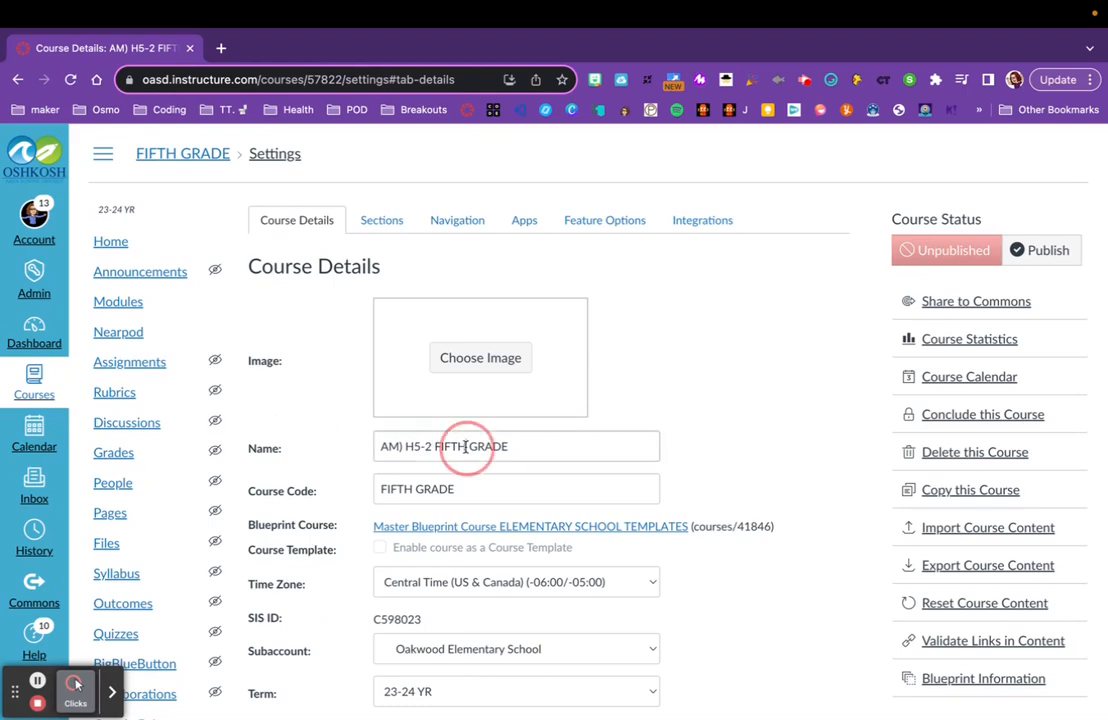
{"action": "left_click_drag", "start_coordinate": [522, 445], "coordinate": [383, 448]}
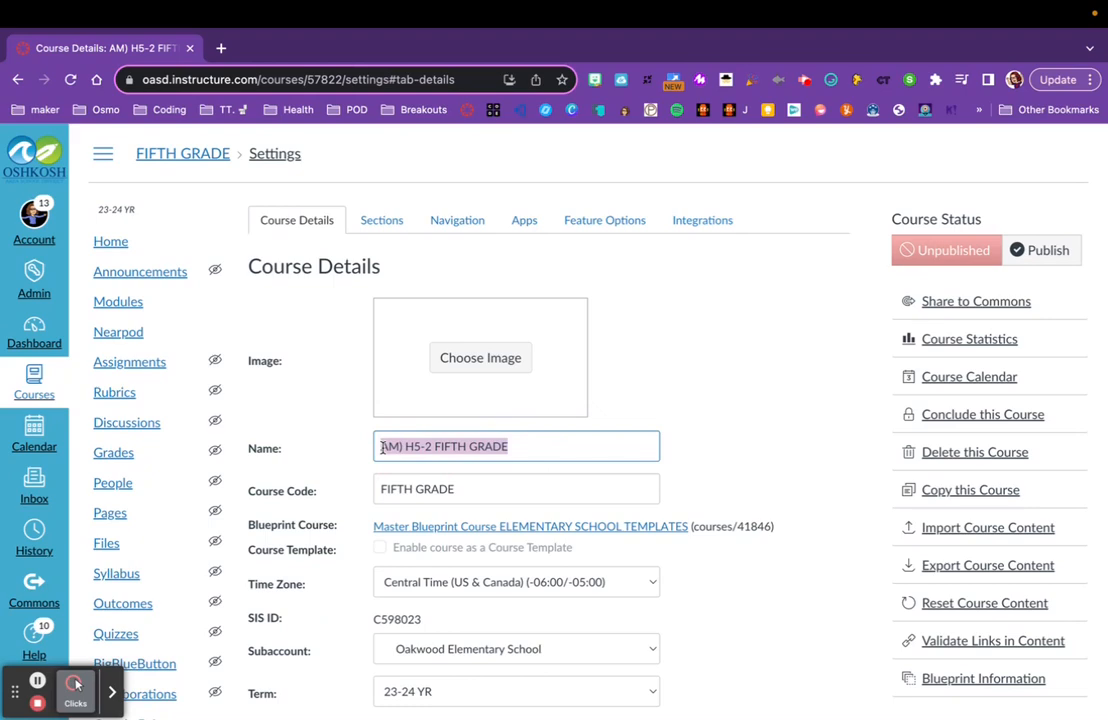
{"action": "type", "text": "Mrs. Paternost"}
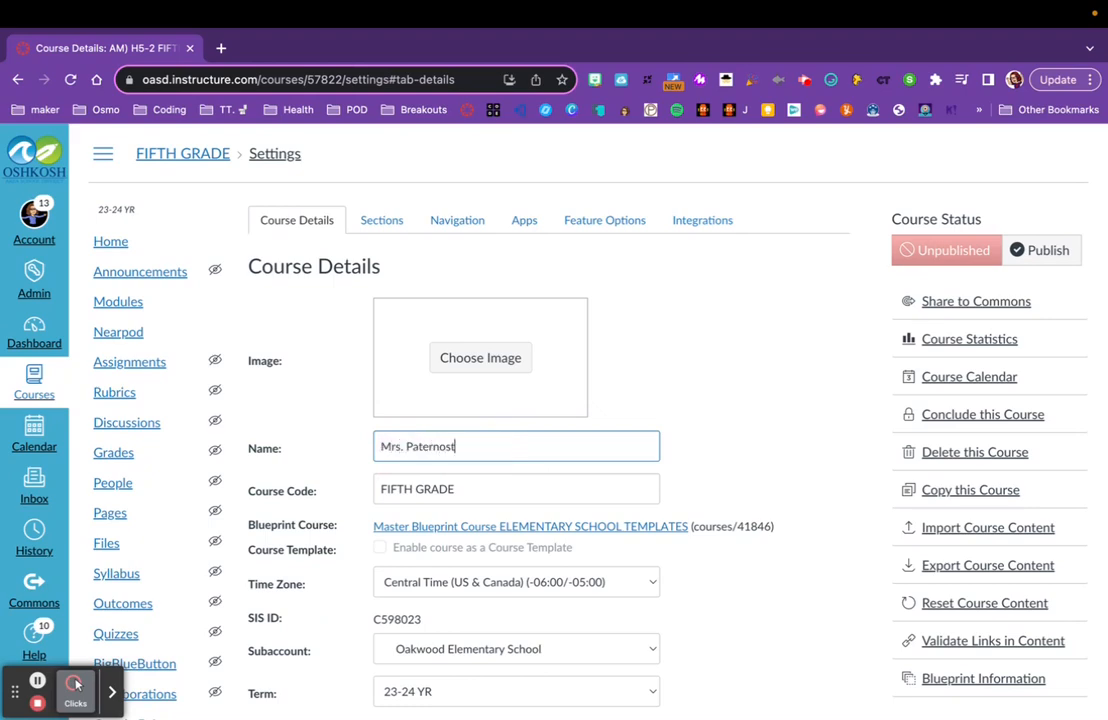
{"action": "type", "text": "ers's 5th grade 23-24"}
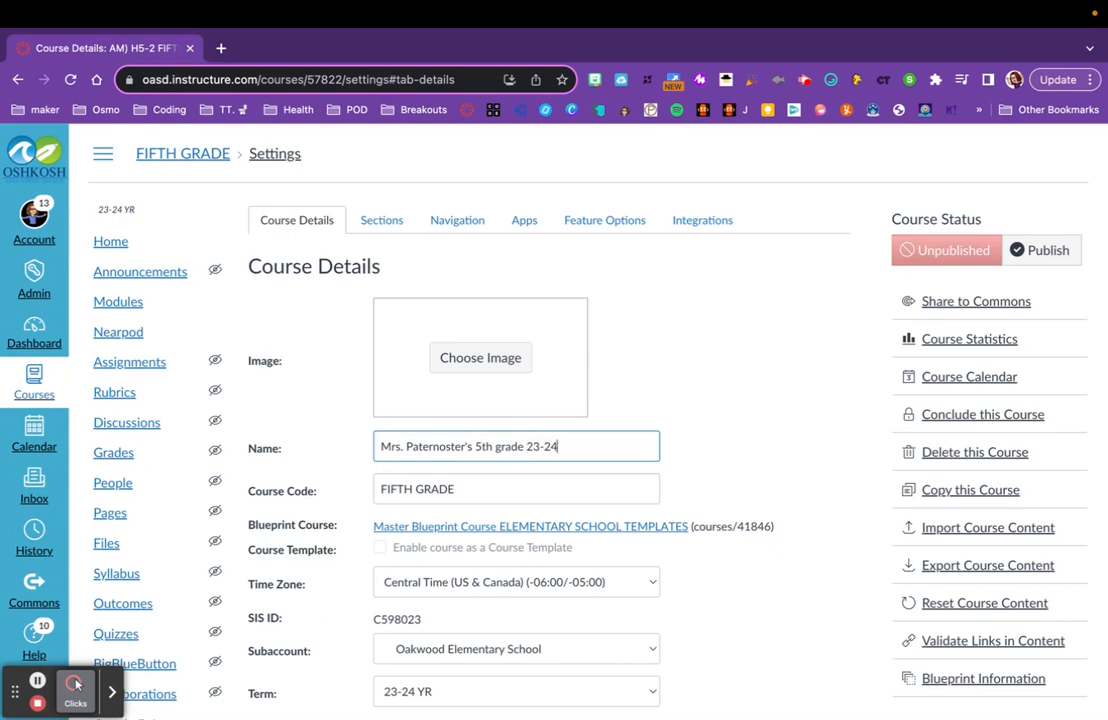
Step: Copy the new course name into the Course Code, replacing the existing code
{"action": "triple_click", "coordinate": [418, 446]}
{"action": "key", "text": "ctrl+c"}
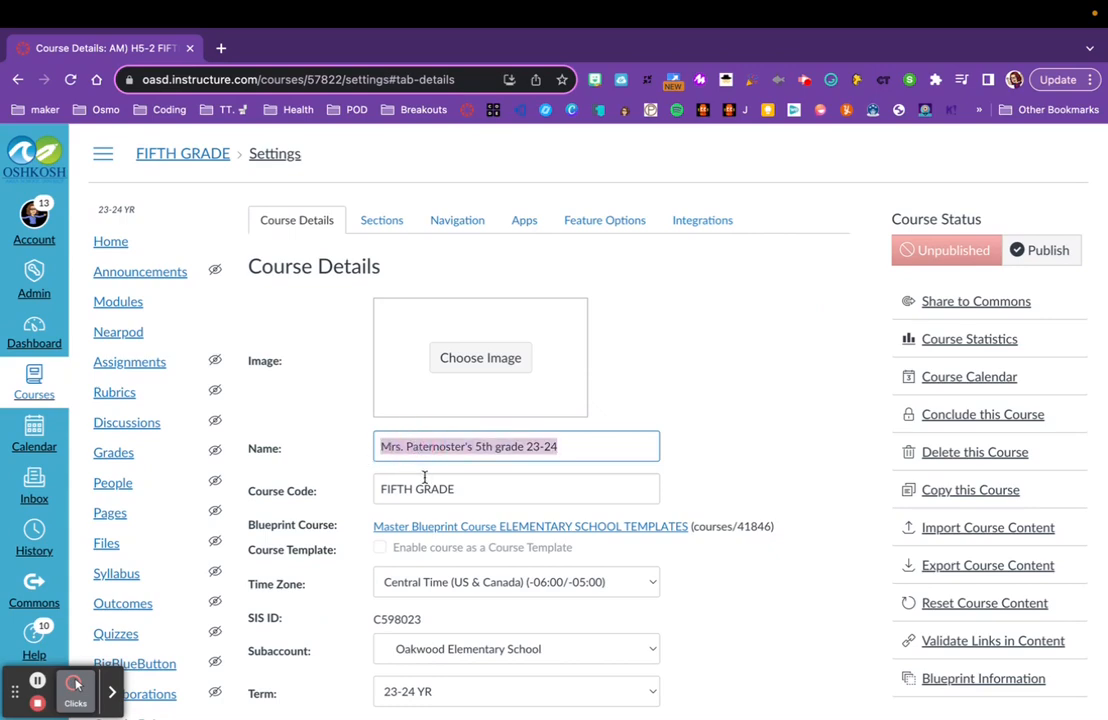
{"action": "double_click", "coordinate": [420, 489]}
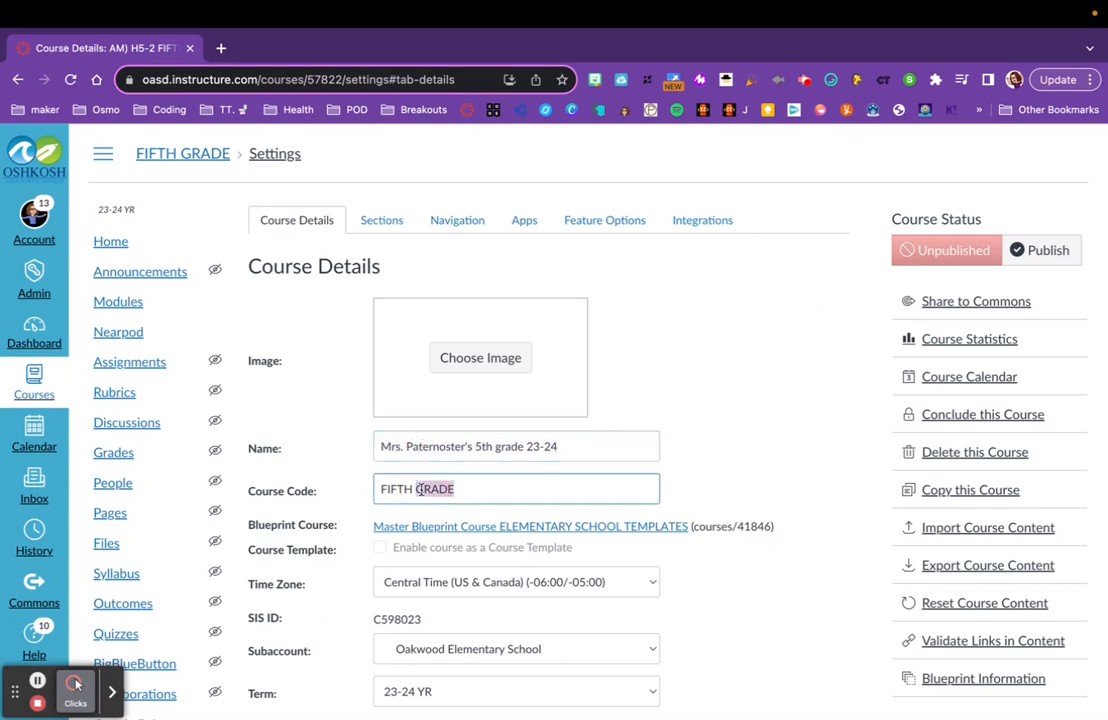
{"action": "triple_click", "coordinate": [398, 488]}
{"action": "key", "text": "ctrl+v"}
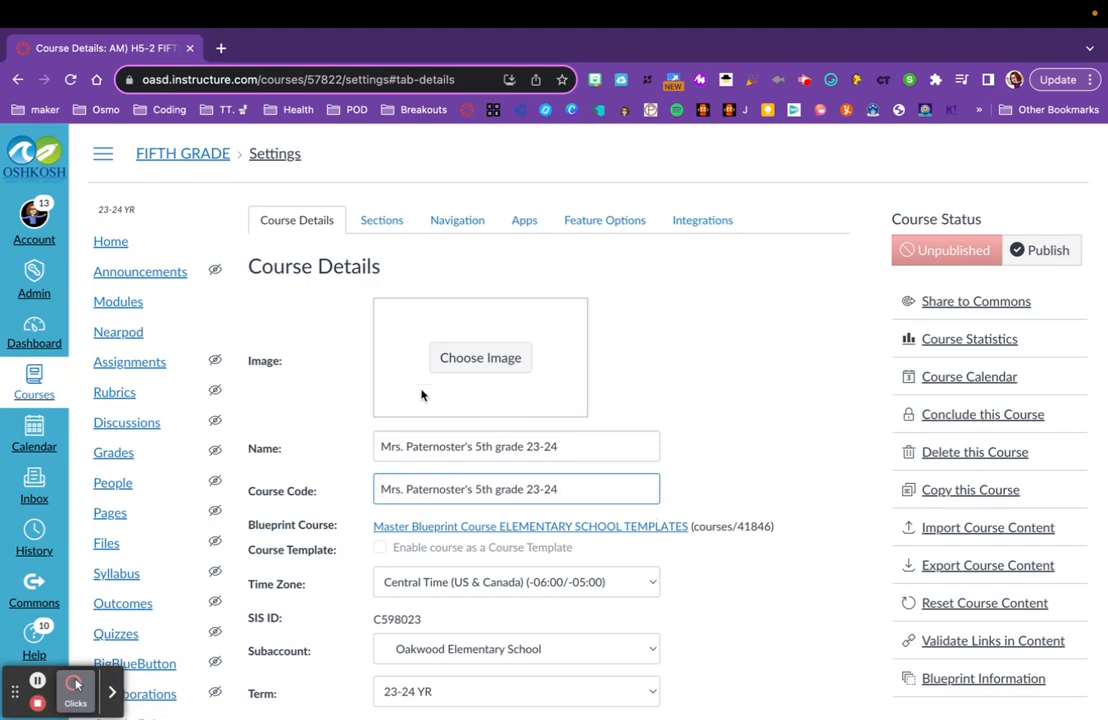
Step: Save the updated course details and dismiss the notification
{"action": "scroll", "coordinate": [299, 584], "scroll_direction": "down", "scroll_amount": 10}
{"action": "scroll", "coordinate": [297, 584], "scroll_direction": "down", "scroll_amount": 6}
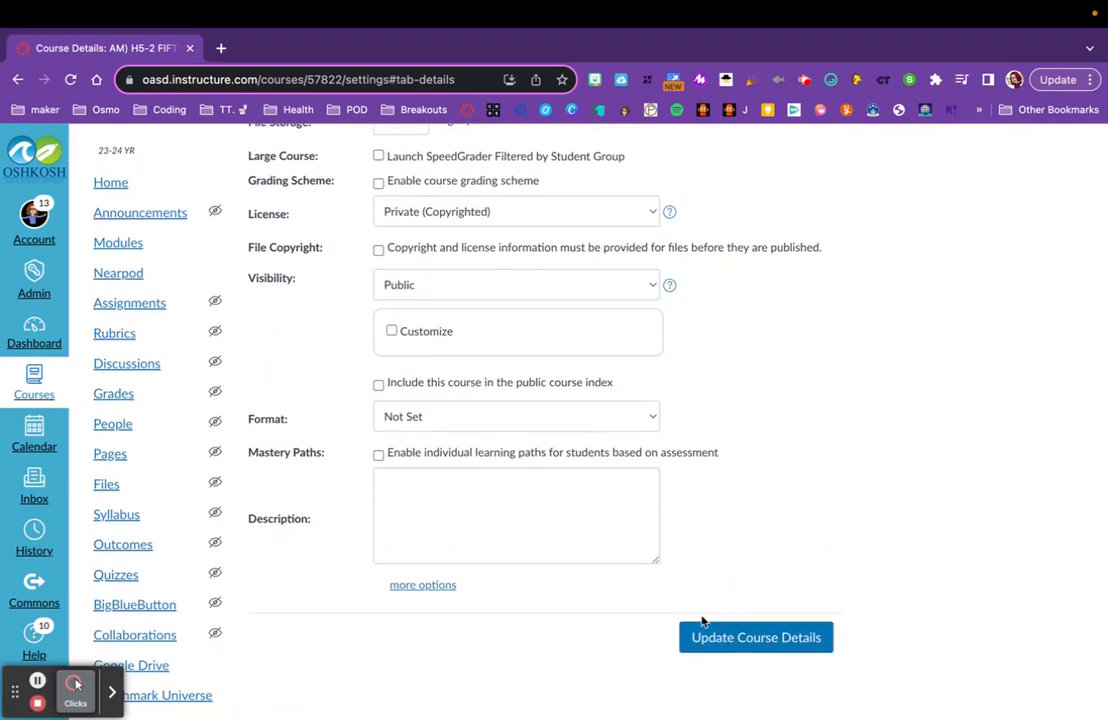
{"action": "left_click", "coordinate": [735, 637]}
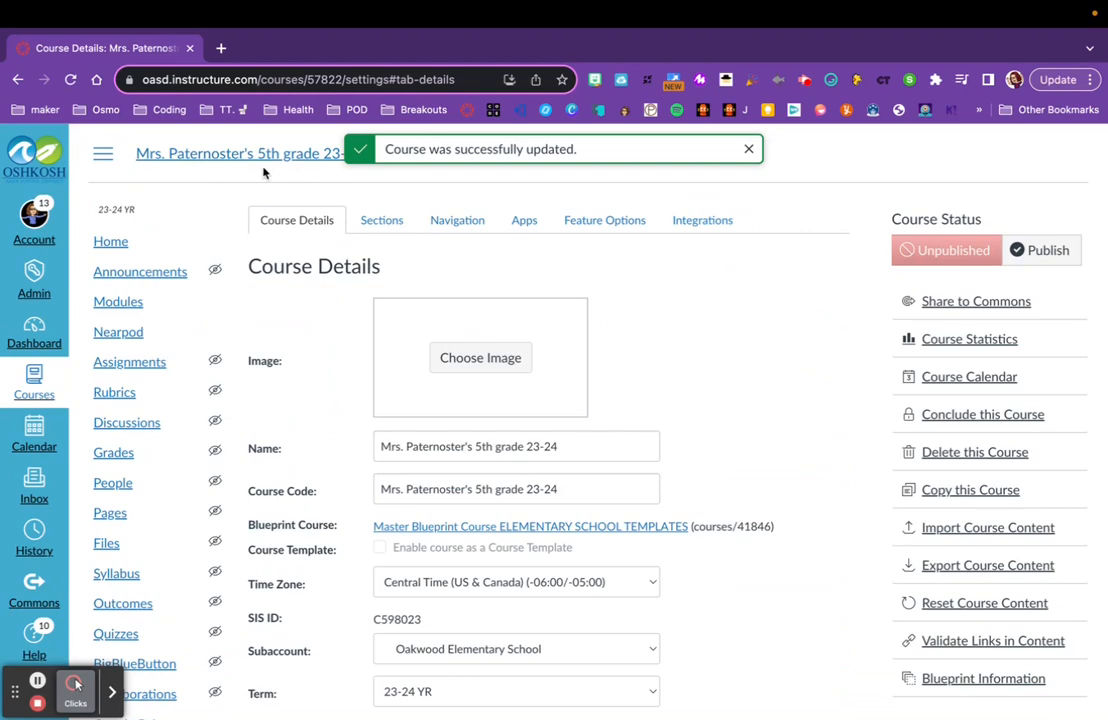
{"action": "left_click", "coordinate": [747, 149]}
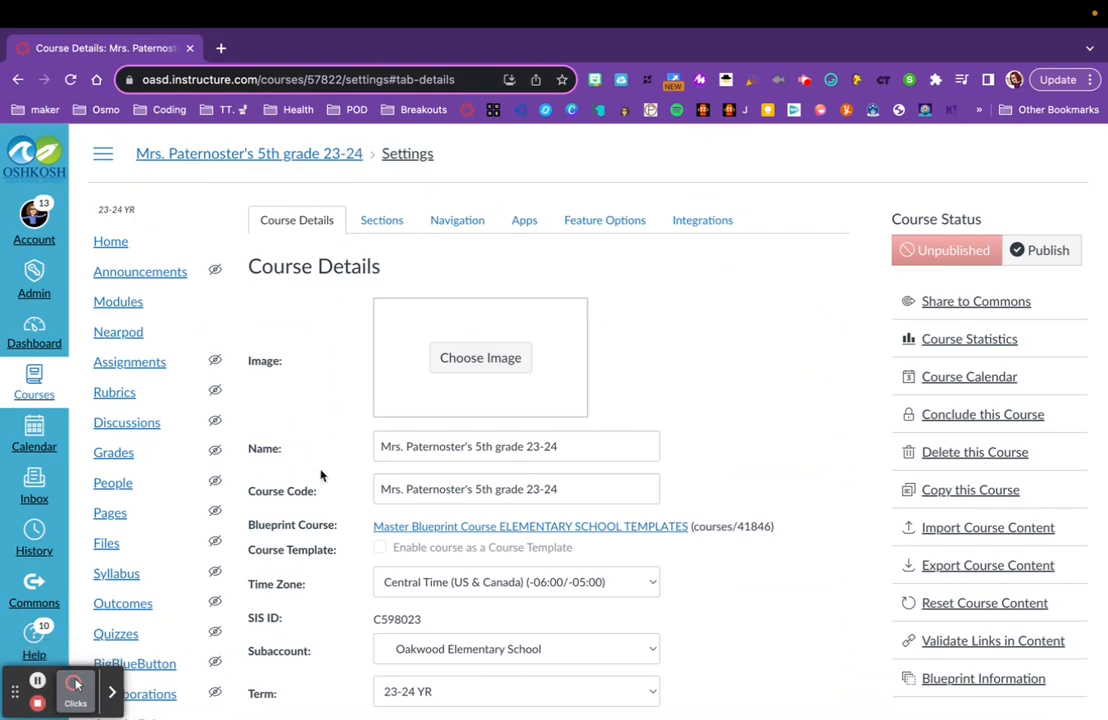
Step: From the course home page, start importing existing content with Copy a Canvas Course as the content type
{"action": "left_click", "coordinate": [109, 244]}
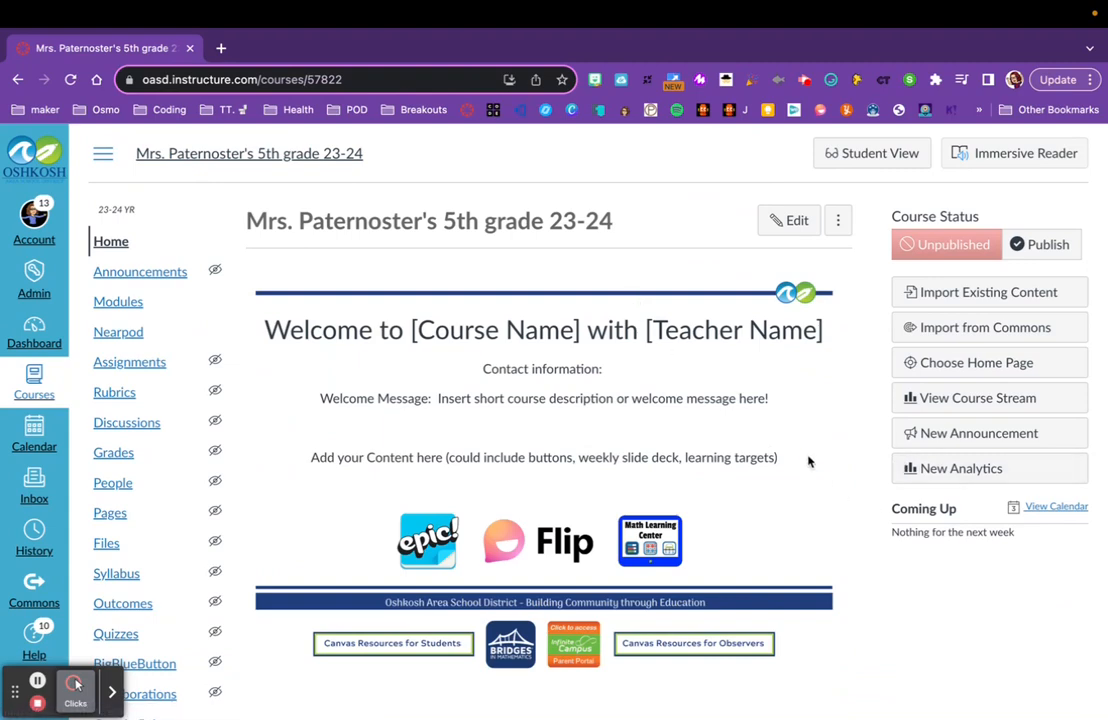
{"action": "left_click", "coordinate": [952, 299]}
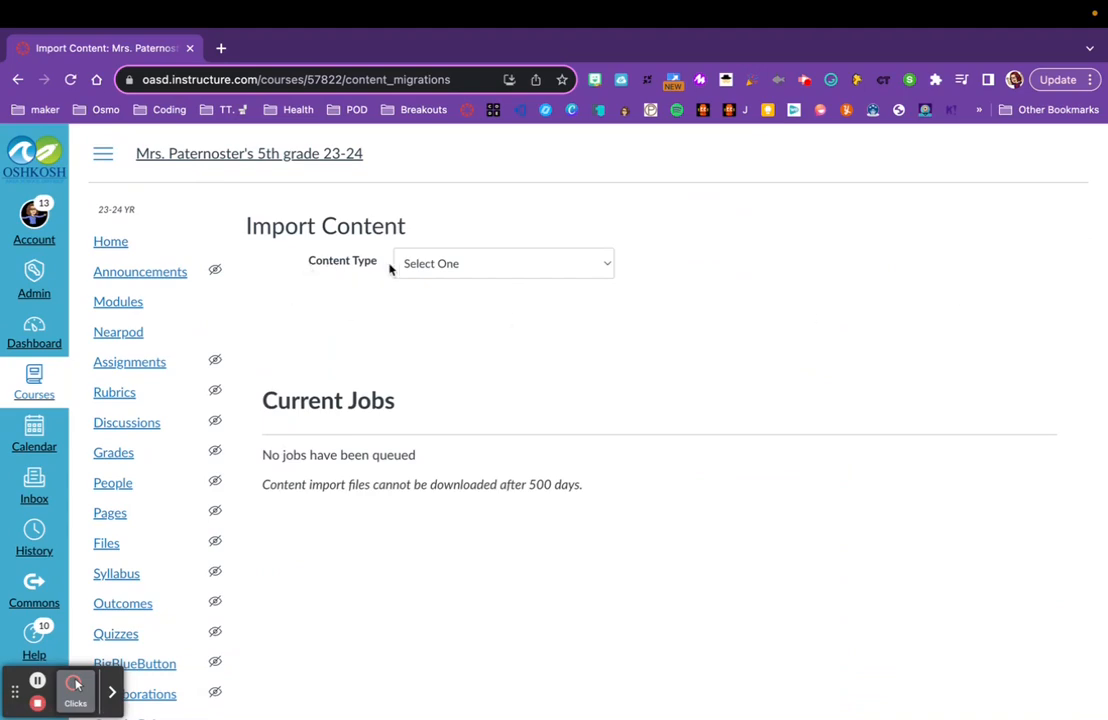
{"action": "left_click", "coordinate": [499, 268]}
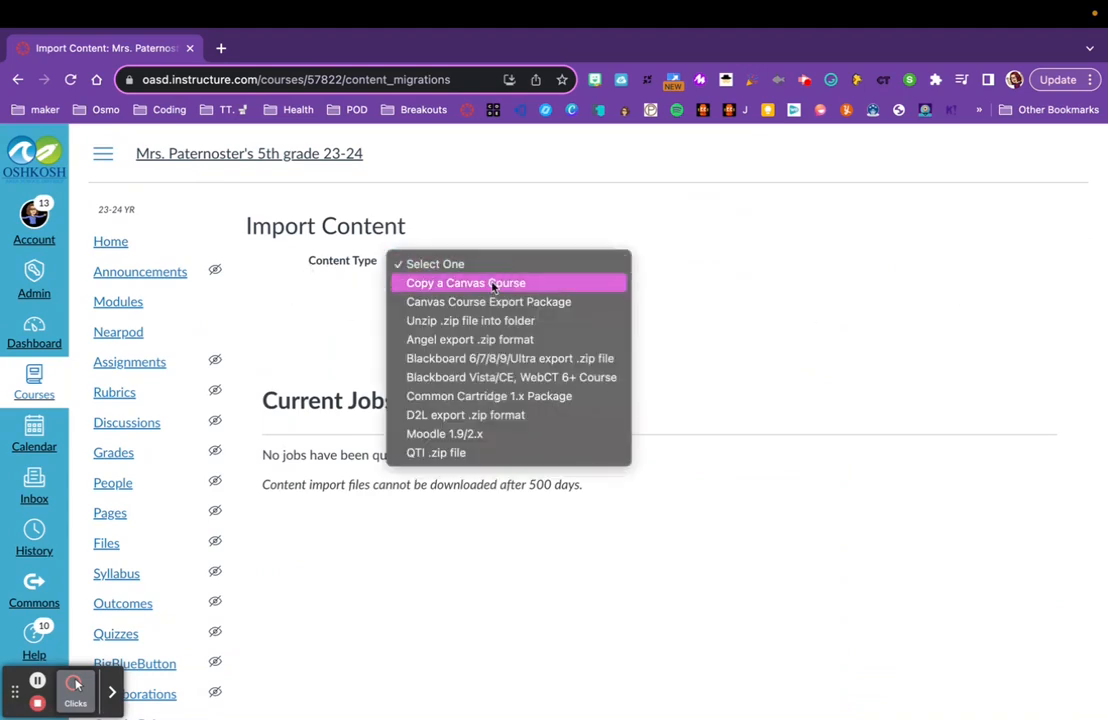
{"action": "left_click", "coordinate": [495, 283]}
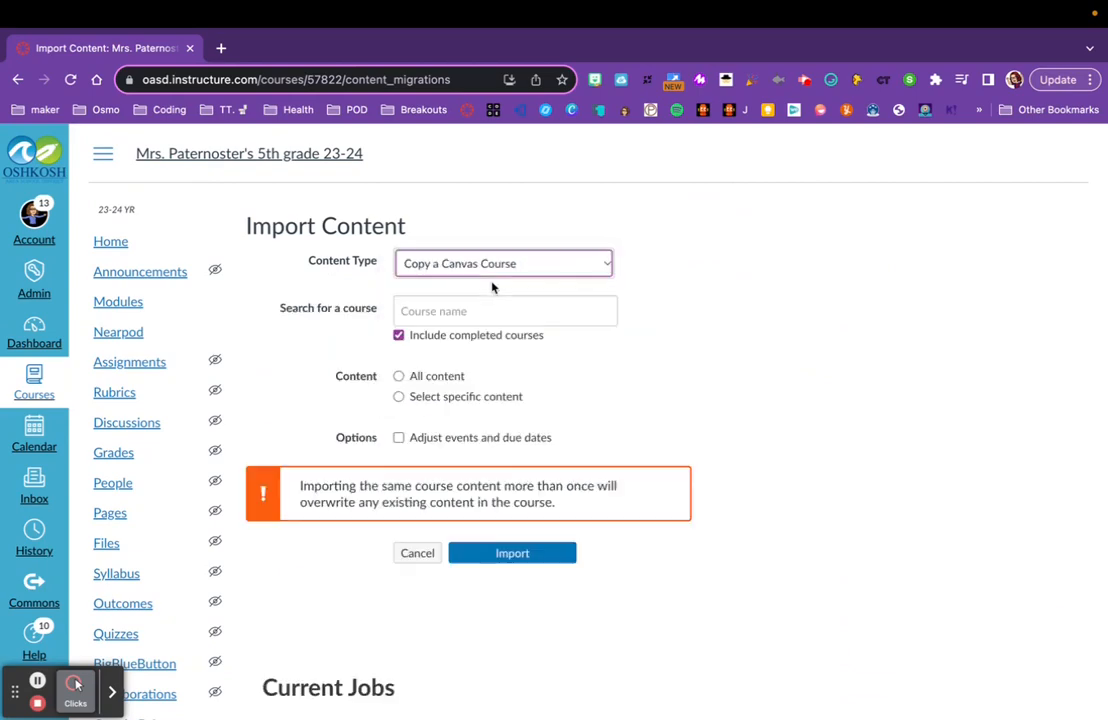
{"action": "left_click", "coordinate": [441, 313]}
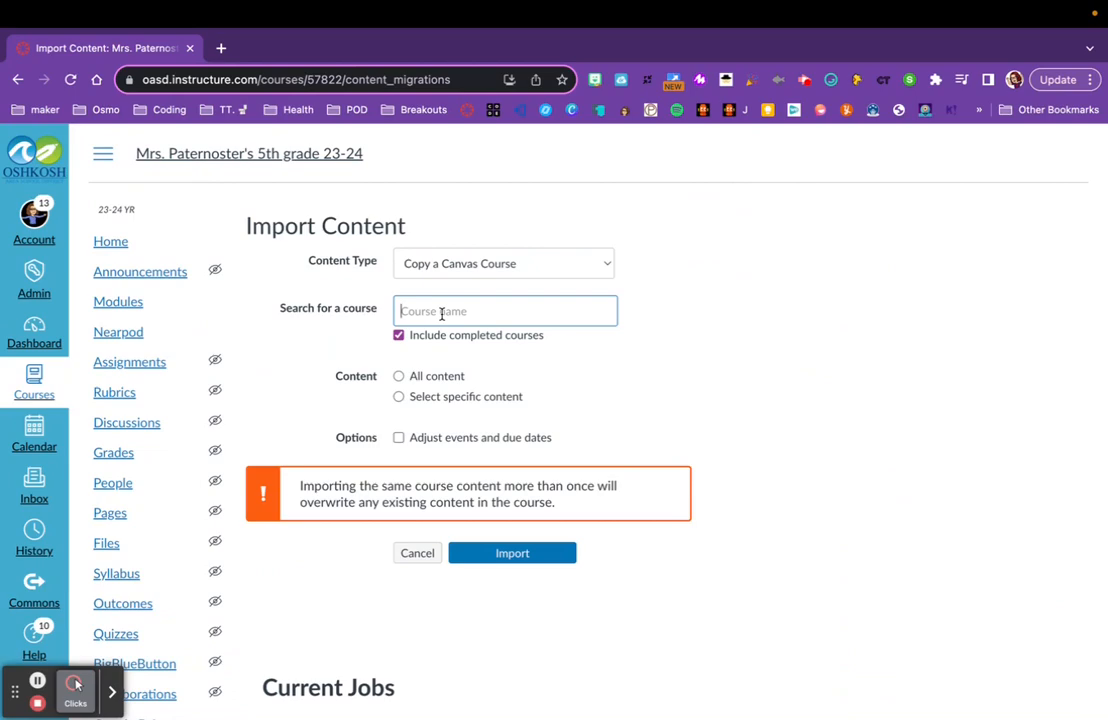
{"action": "type", "text": "paternoster"}
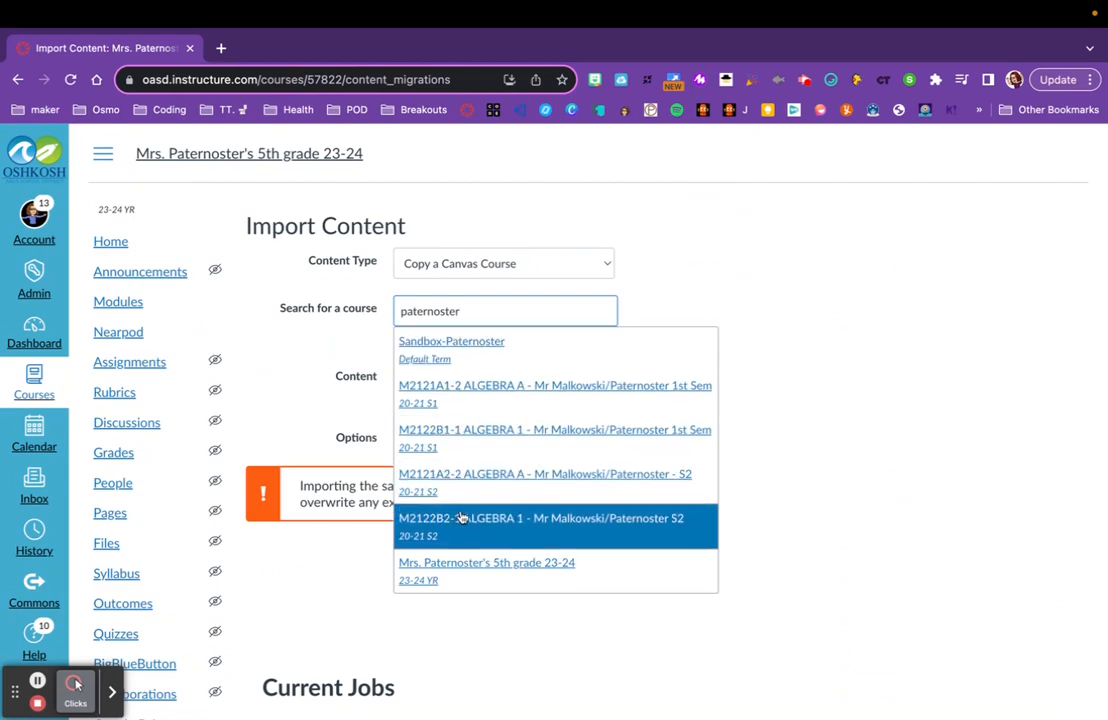
{"action": "scroll", "coordinate": [461, 517], "scroll_direction": "down", "scroll_amount": 2}
{"action": "left_click", "coordinate": [447, 241]}
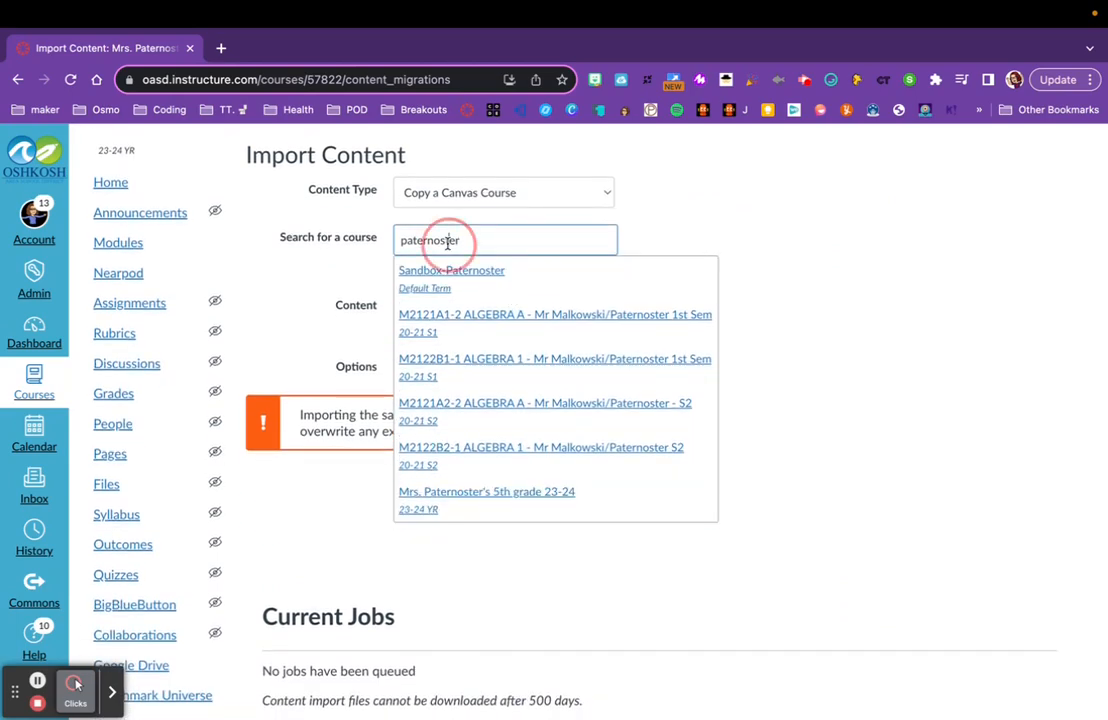
{"action": "double_click", "coordinate": [447, 241]}
{"action": "key", "text": "BackSpace"}
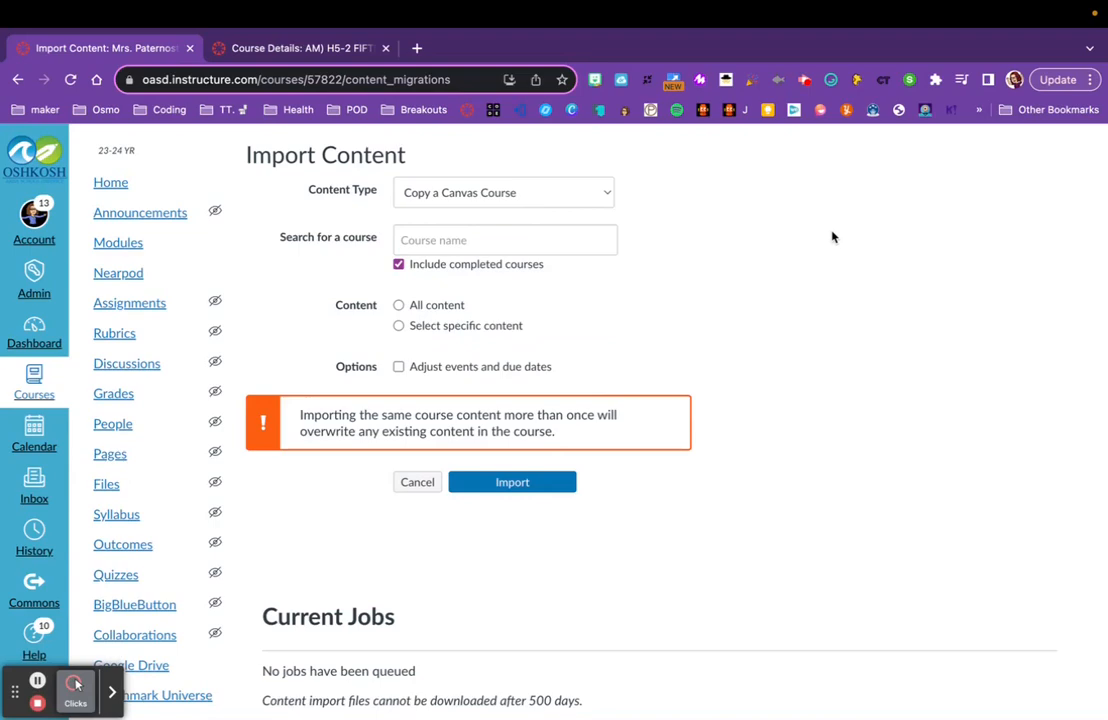
Step: Search for course C524367 and choose AM) H5-2 FIFTH GRADE from 22-23 YR as the course to copy
{"action": "left_click", "coordinate": [444, 238]}
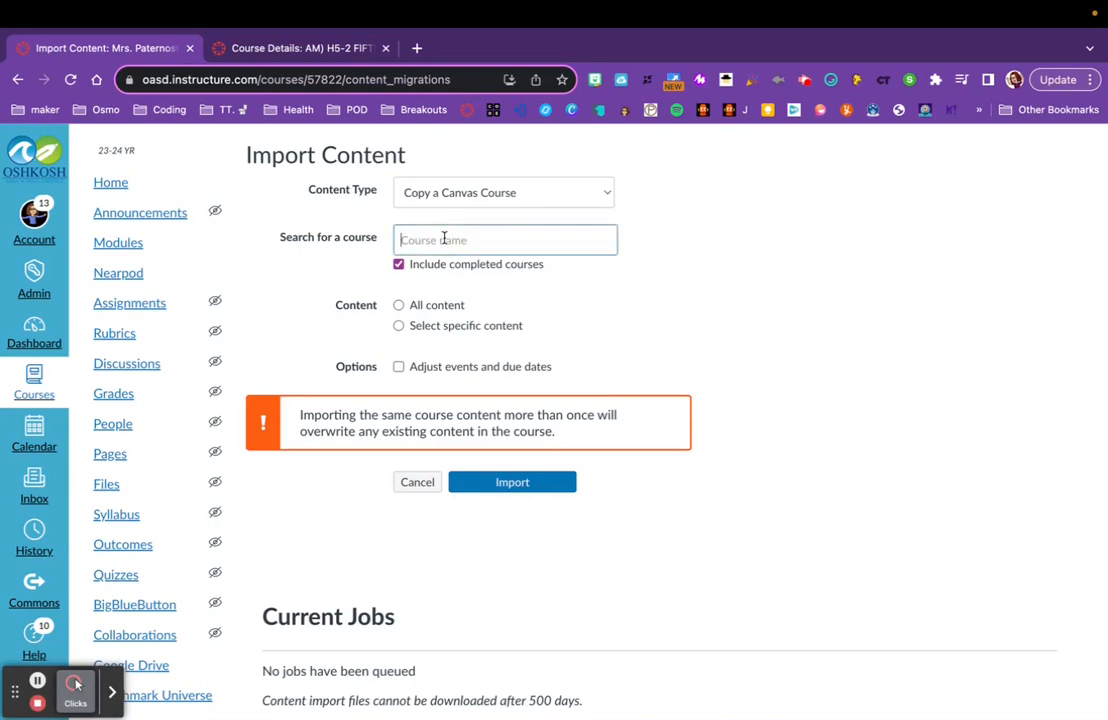
{"action": "key", "text": "ctrl+v"}
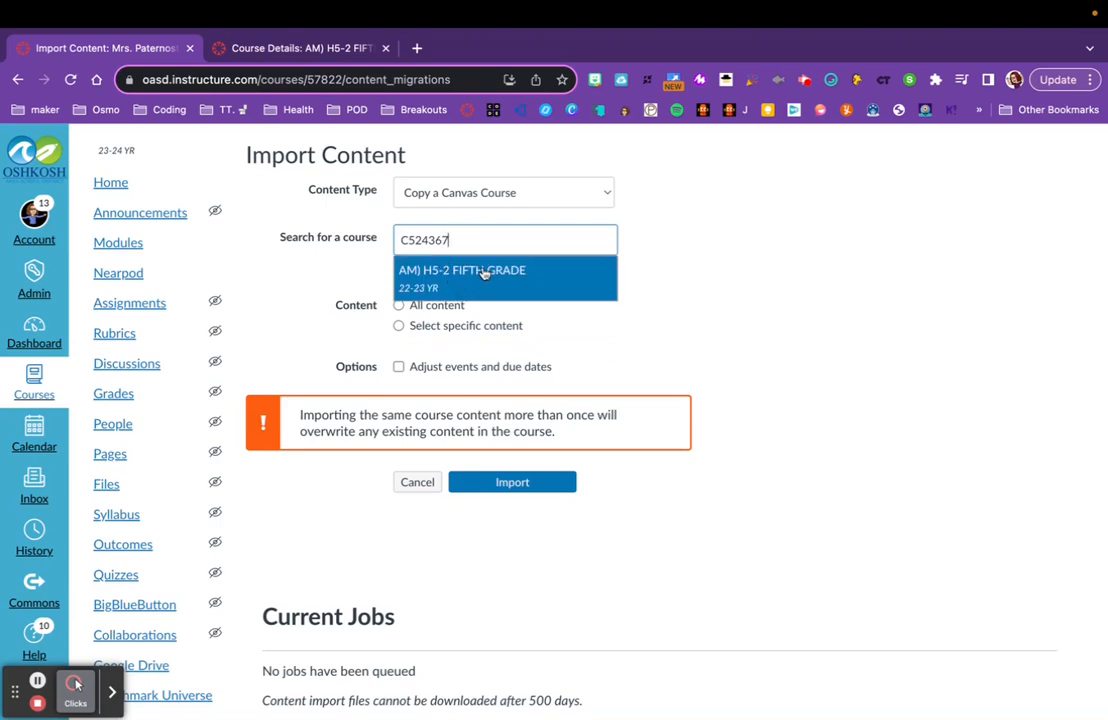
{"action": "left_click", "coordinate": [487, 277]}
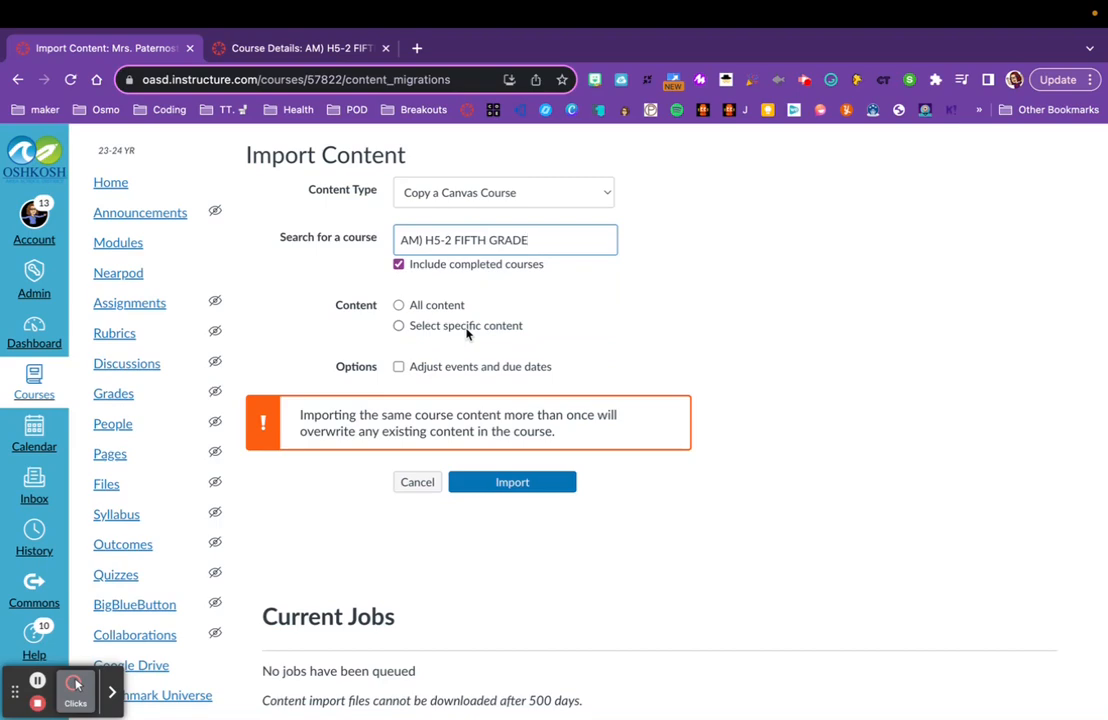
Step: Start the import with specific content to be selected and dates removed from events and due dates
{"action": "left_click", "coordinate": [399, 307]}
{"action": "left_click", "coordinate": [399, 326]}
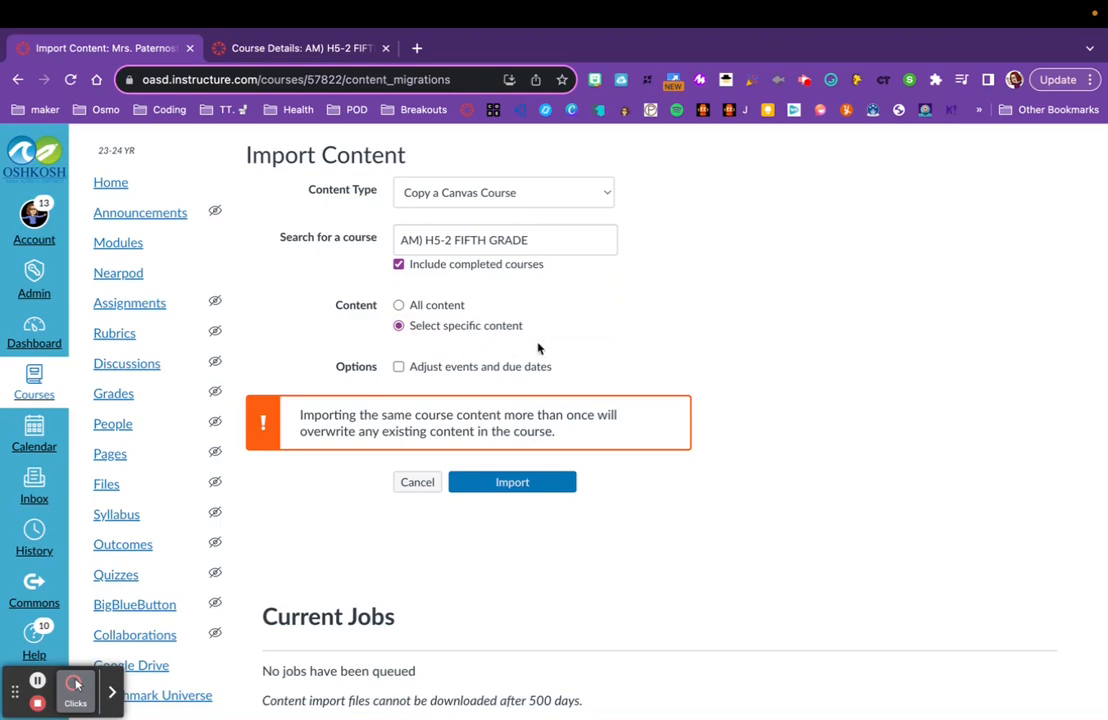
{"action": "left_click", "coordinate": [399, 368]}
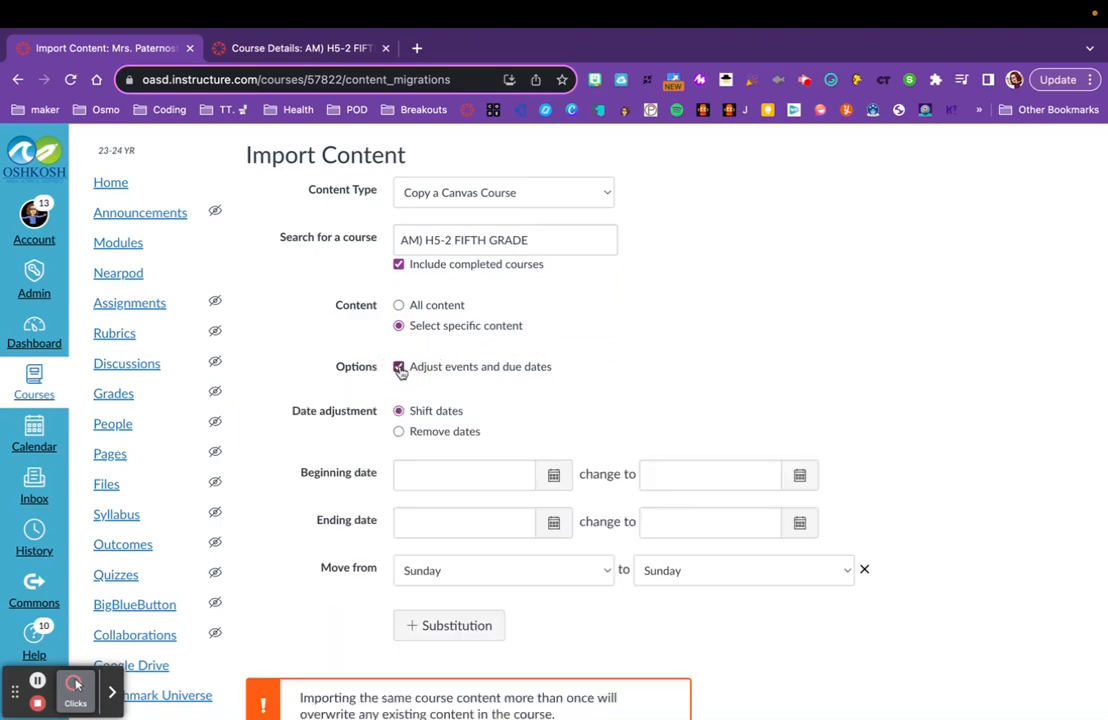
{"action": "left_click", "coordinate": [400, 431]}
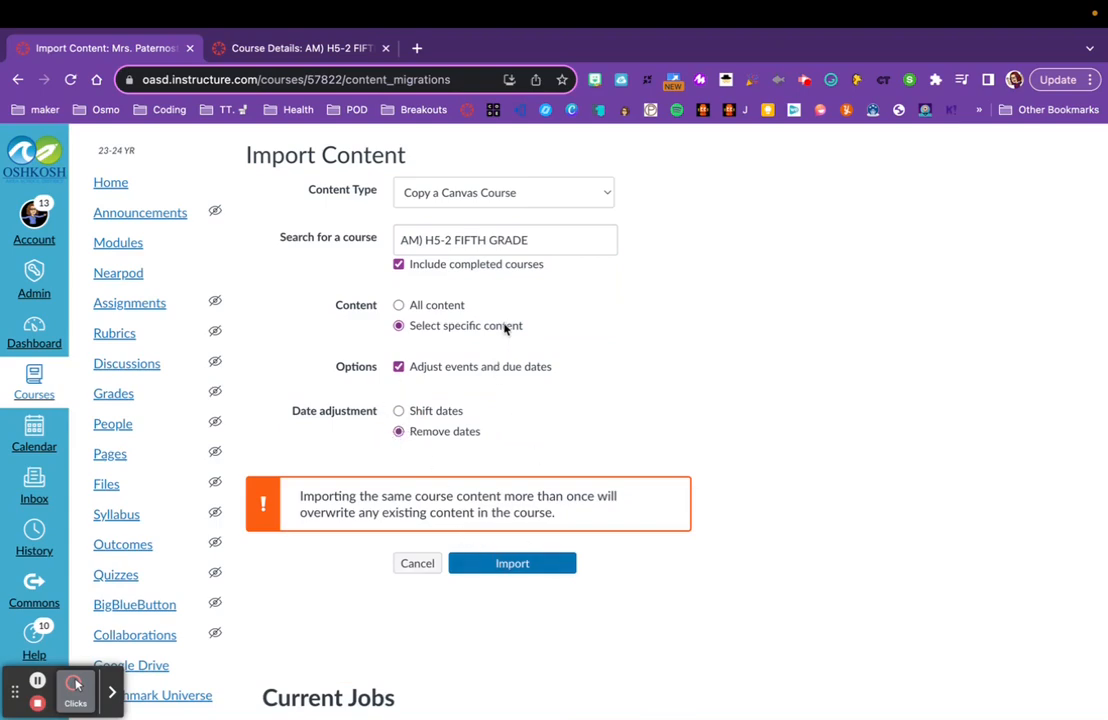
{"action": "left_click", "coordinate": [498, 563]}
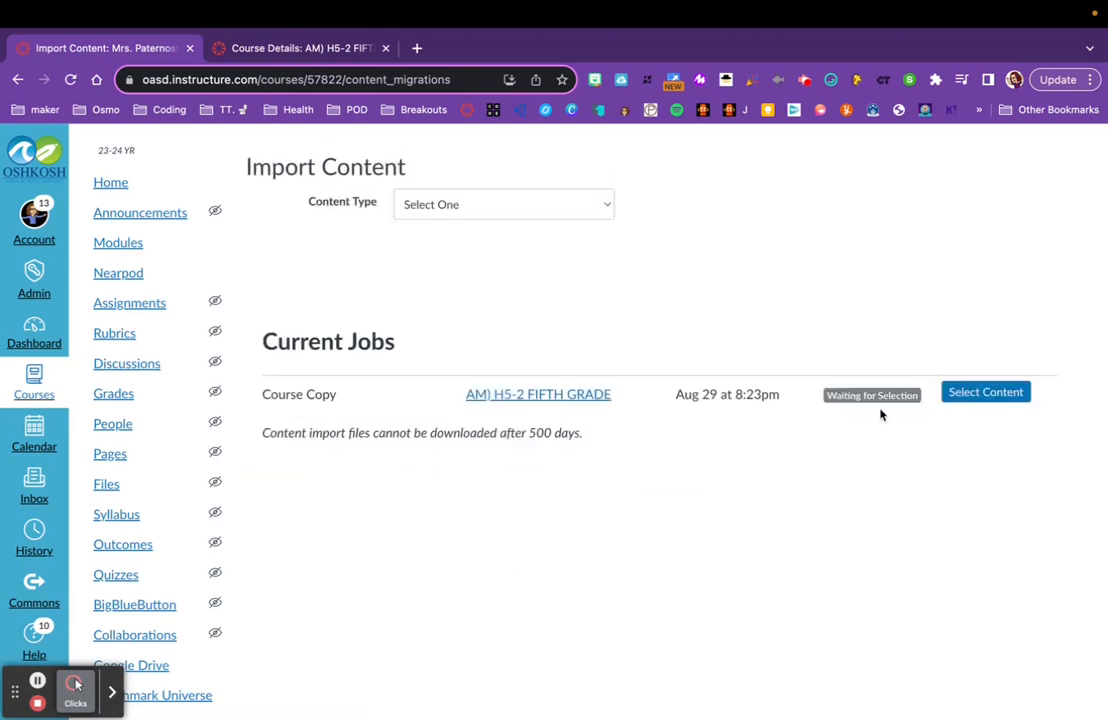
Step: Open the import job's content selection and mark Course Settings and the OASD Fifth Grade Social Studies Unit 1 module
{"action": "left_click", "coordinate": [976, 395]}
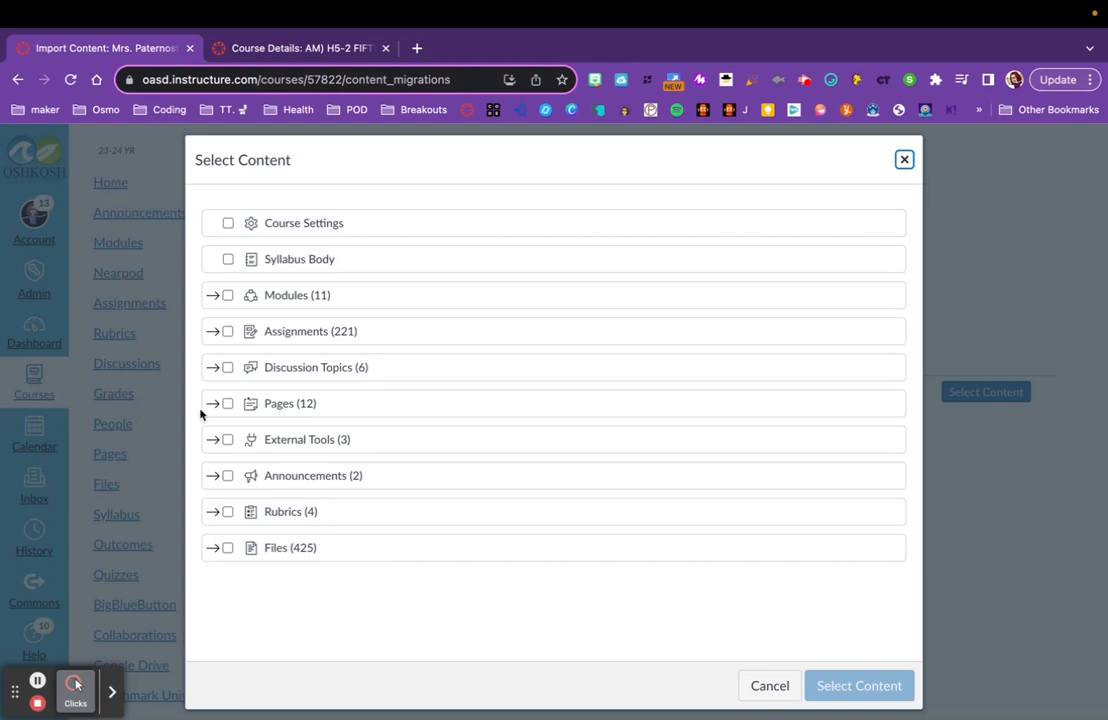
{"action": "left_click", "coordinate": [228, 224]}
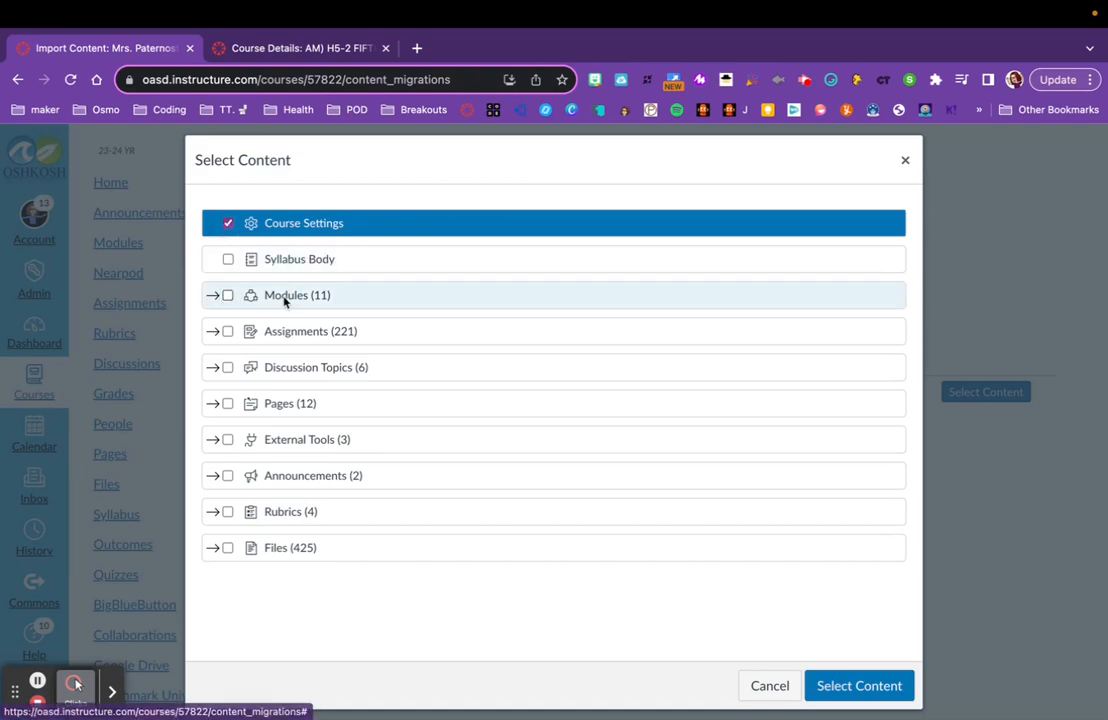
{"action": "left_click", "coordinate": [213, 296]}
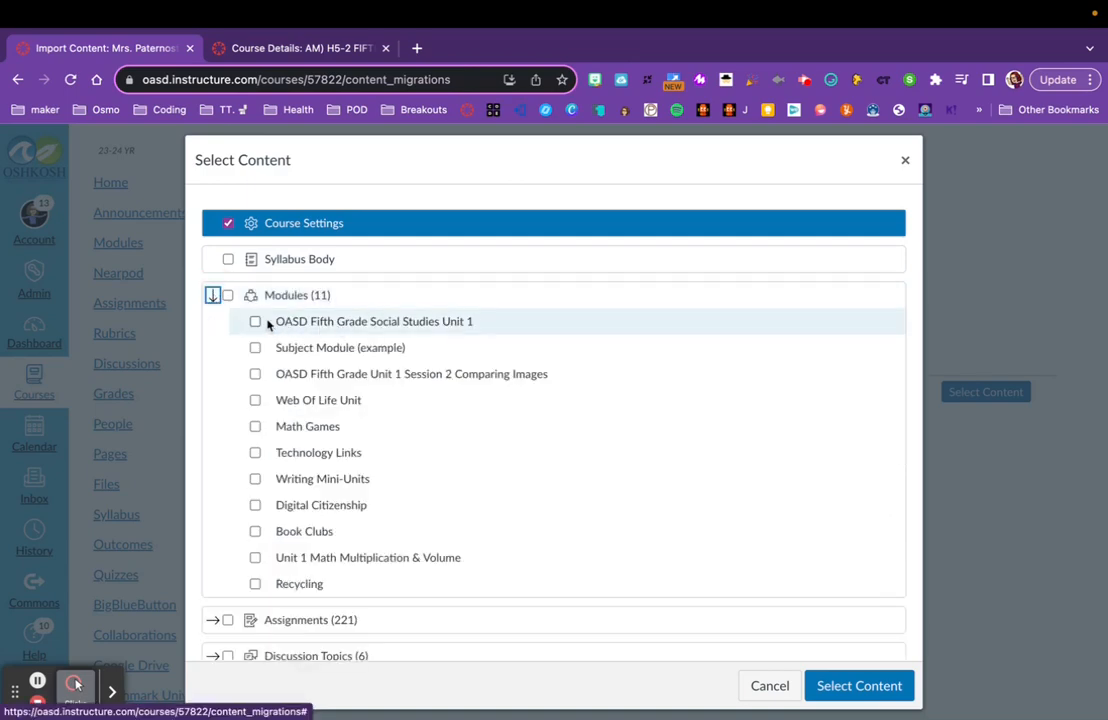
{"action": "left_click", "coordinate": [256, 322]}
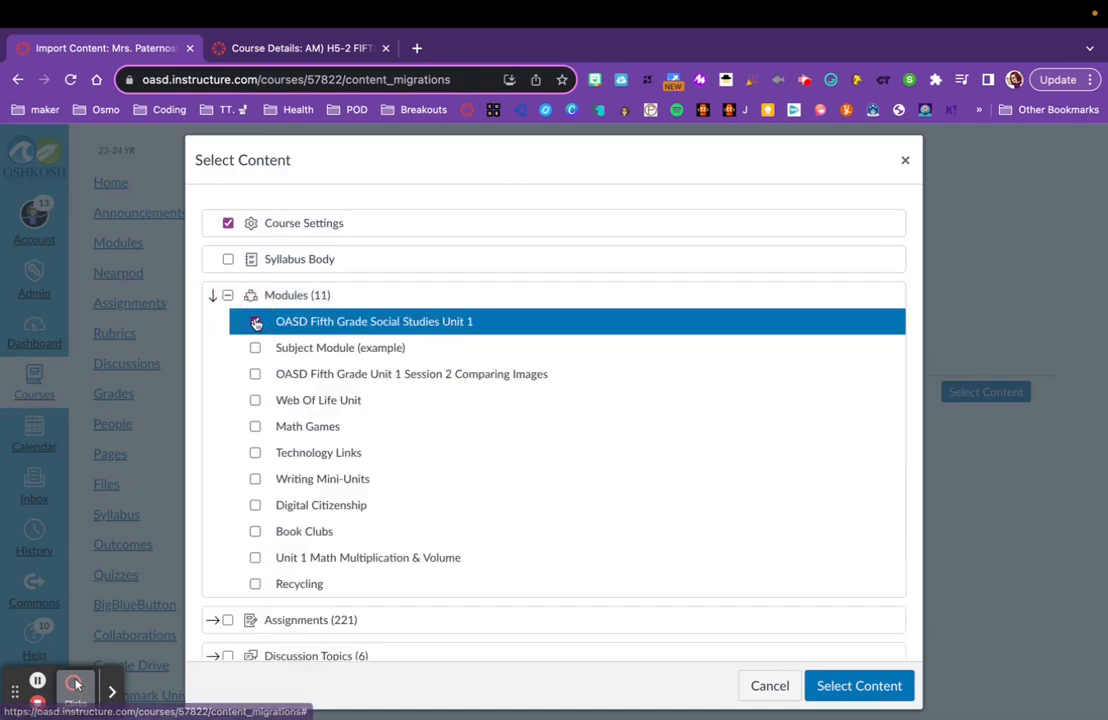
Step: Mark all the remaining modules for import, from Unit 1 Session 2 Comparing Images through Recycling, leaving out Subject Module (example)
{"action": "left_click", "coordinate": [255, 375]}
{"action": "left_click", "coordinate": [254, 401]}
{"action": "left_click", "coordinate": [255, 427]}
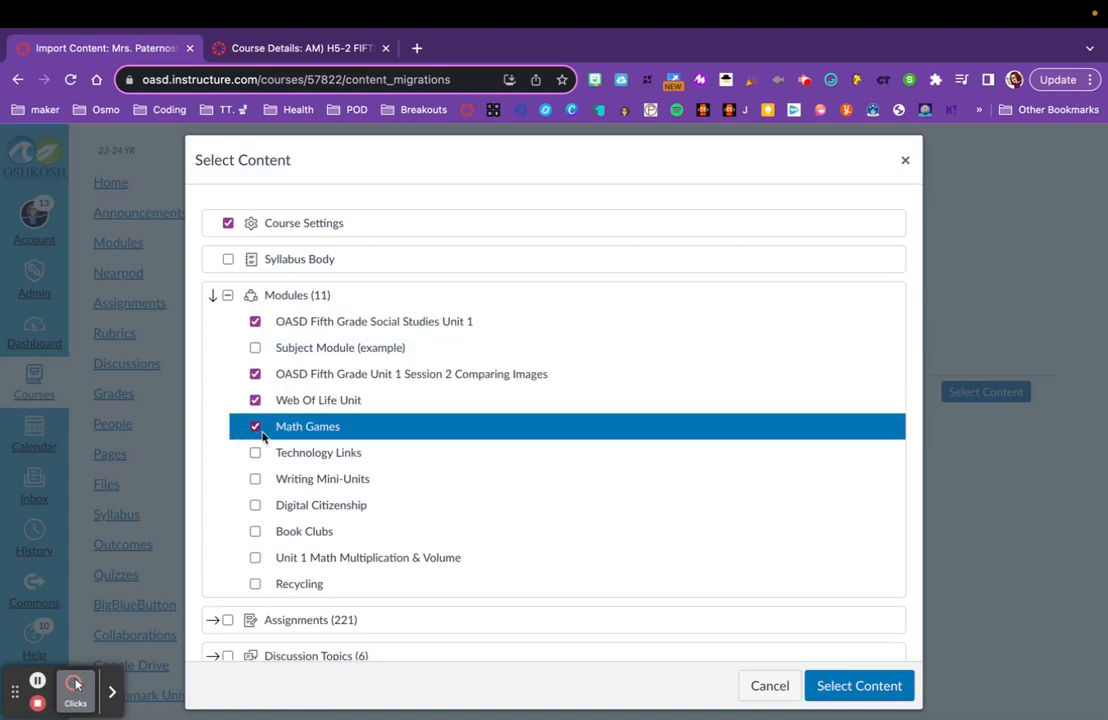
{"action": "left_click", "coordinate": [256, 454]}
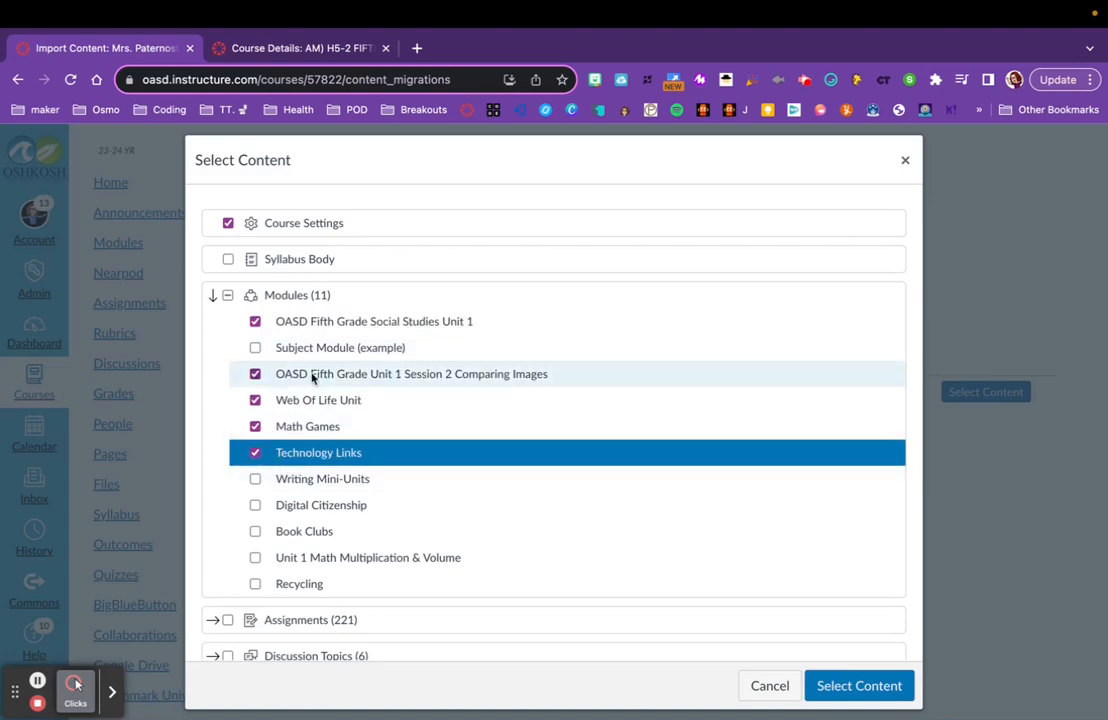
{"action": "left_click", "coordinate": [255, 479]}
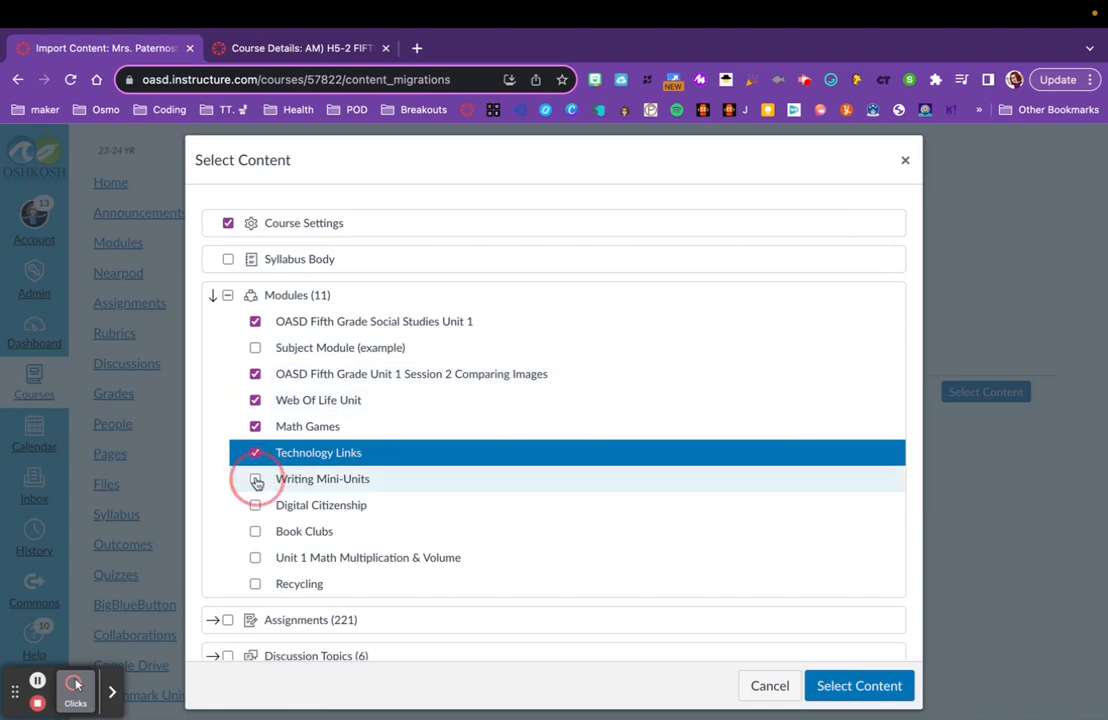
{"action": "left_click", "coordinate": [256, 506]}
{"action": "left_click", "coordinate": [256, 532]}
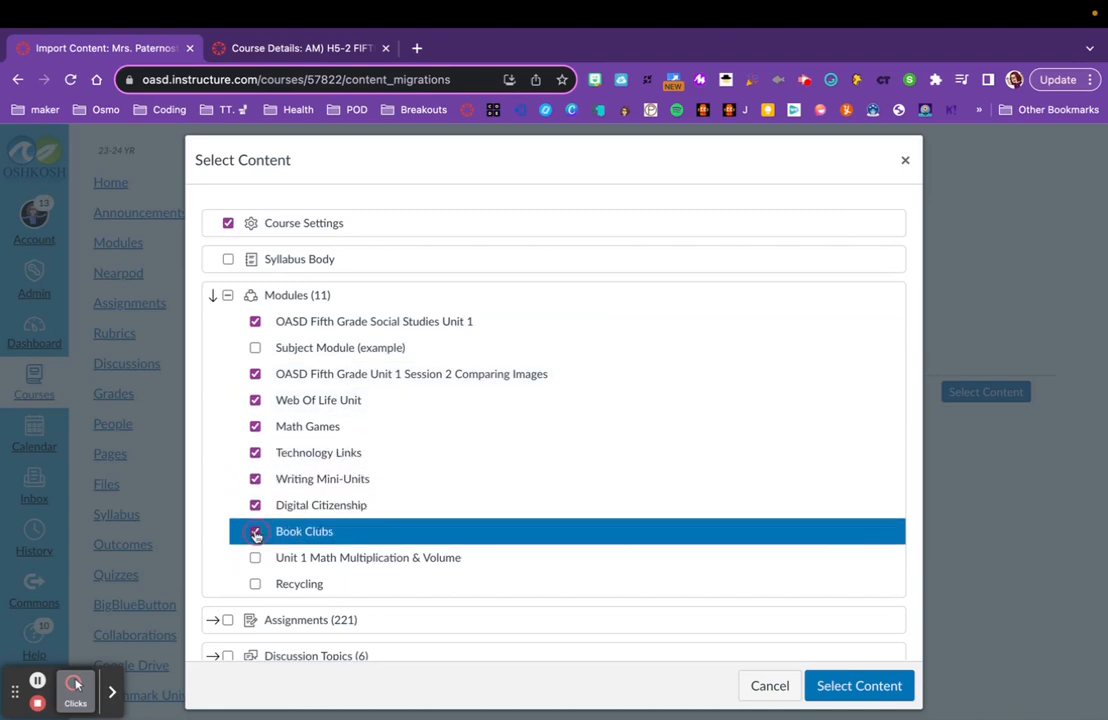
{"action": "left_click", "coordinate": [256, 558]}
{"action": "left_click", "coordinate": [257, 585]}
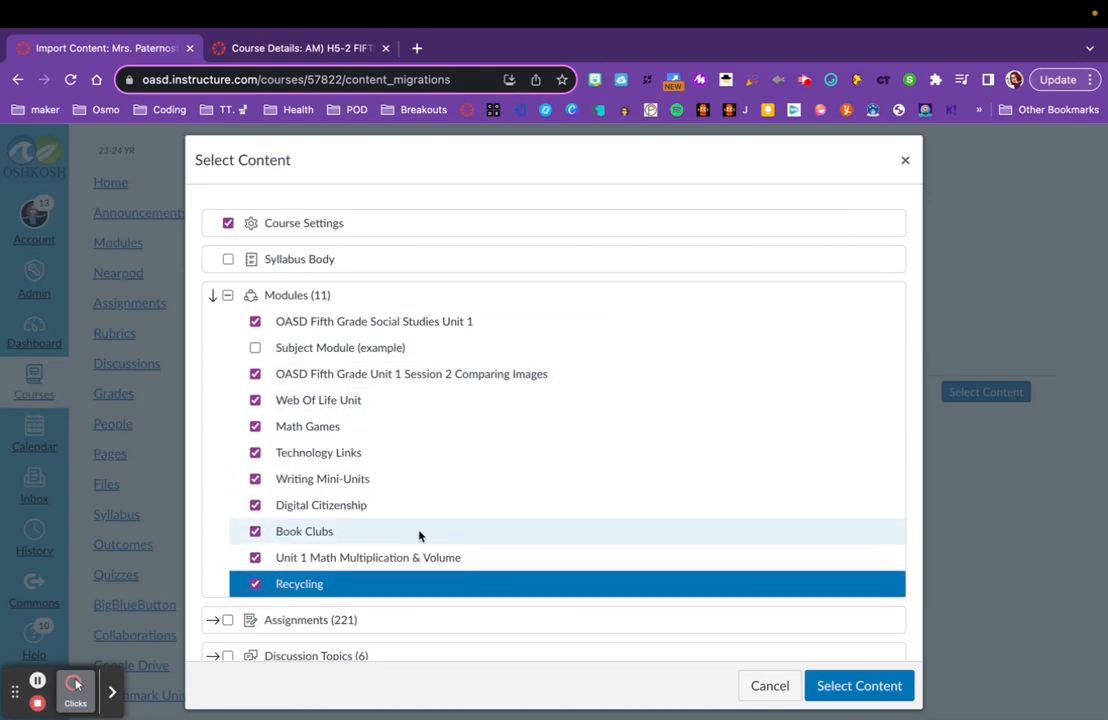
Step: Look through the assignment groups, then include all Assignments and all Discussion Topics in the import
{"action": "scroll", "coordinate": [420, 534], "scroll_direction": "down", "scroll_amount": 3}
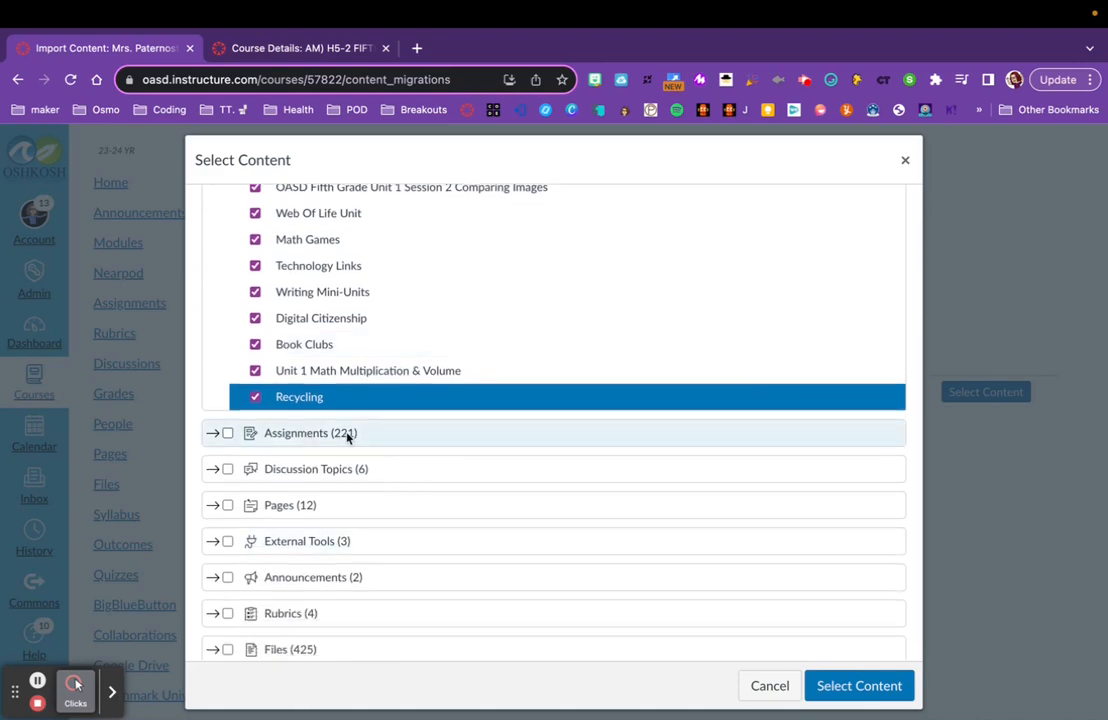
{"action": "left_click", "coordinate": [213, 433]}
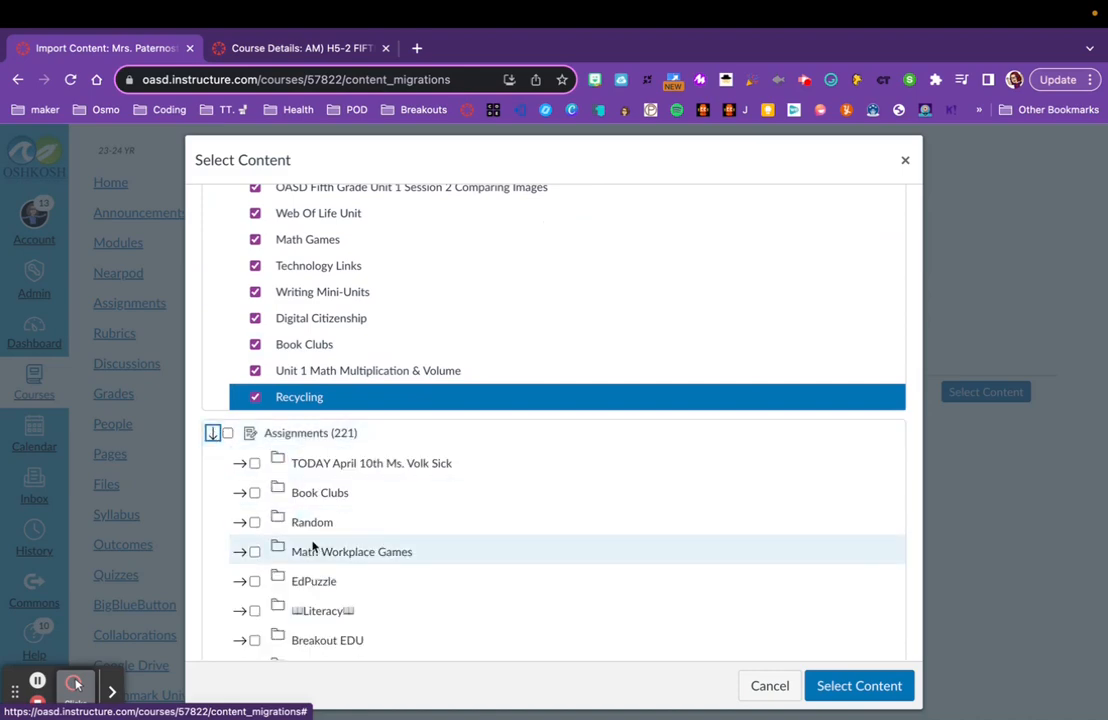
{"action": "scroll", "coordinate": [330, 545], "scroll_direction": "down", "scroll_amount": 10}
{"action": "scroll", "coordinate": [300, 545], "scroll_direction": "up", "scroll_amount": 10}
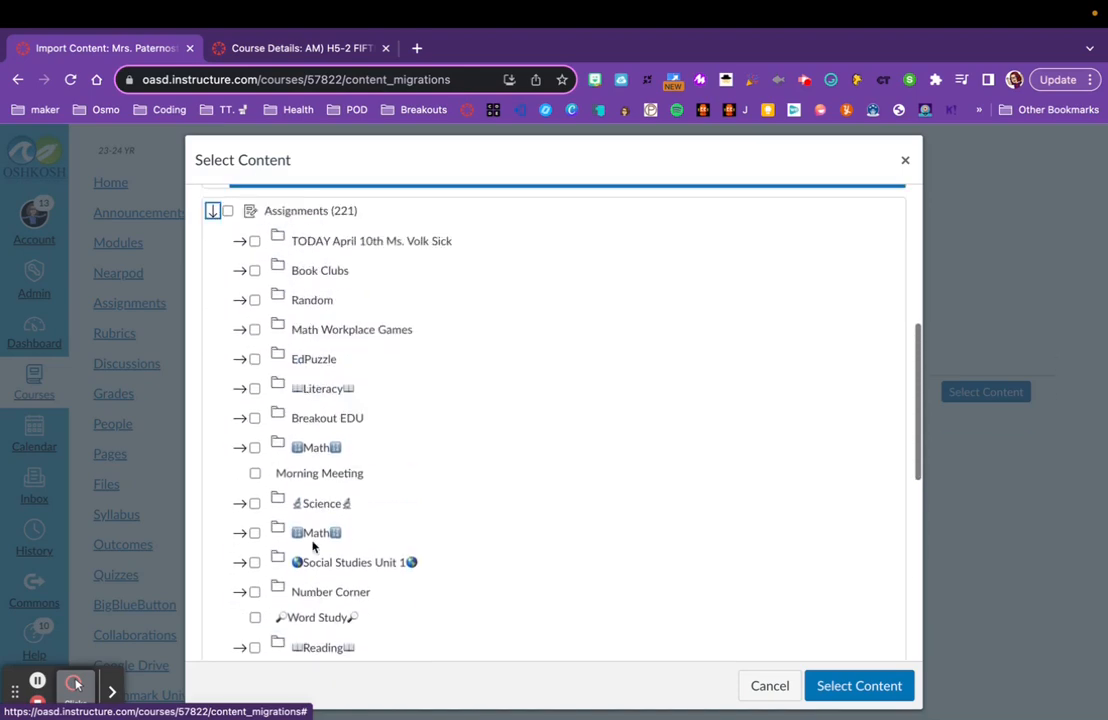
{"action": "left_click", "coordinate": [213, 468]}
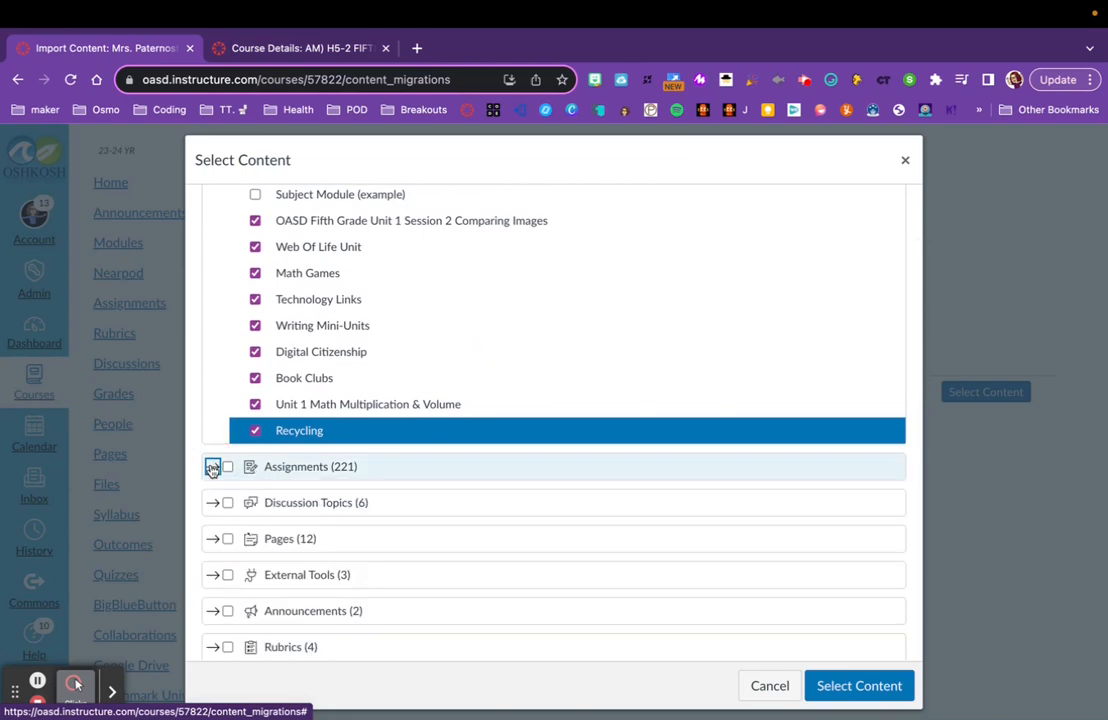
{"action": "left_click", "coordinate": [227, 468]}
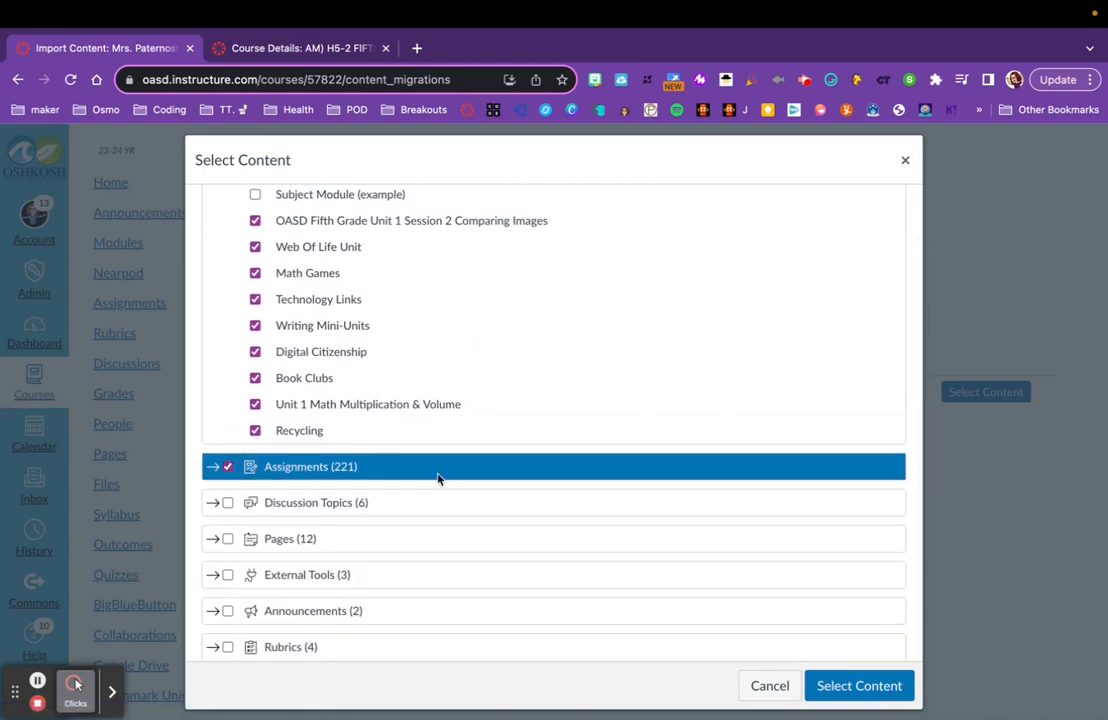
{"action": "left_click", "coordinate": [228, 504]}
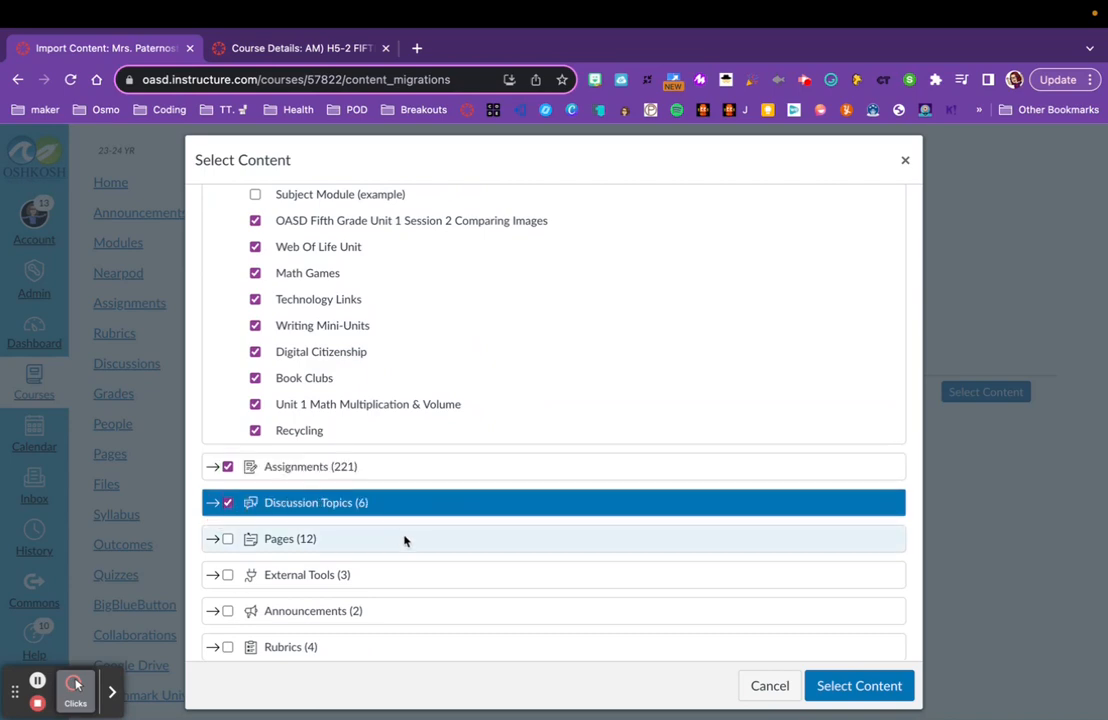
{"action": "left_click", "coordinate": [213, 539]}
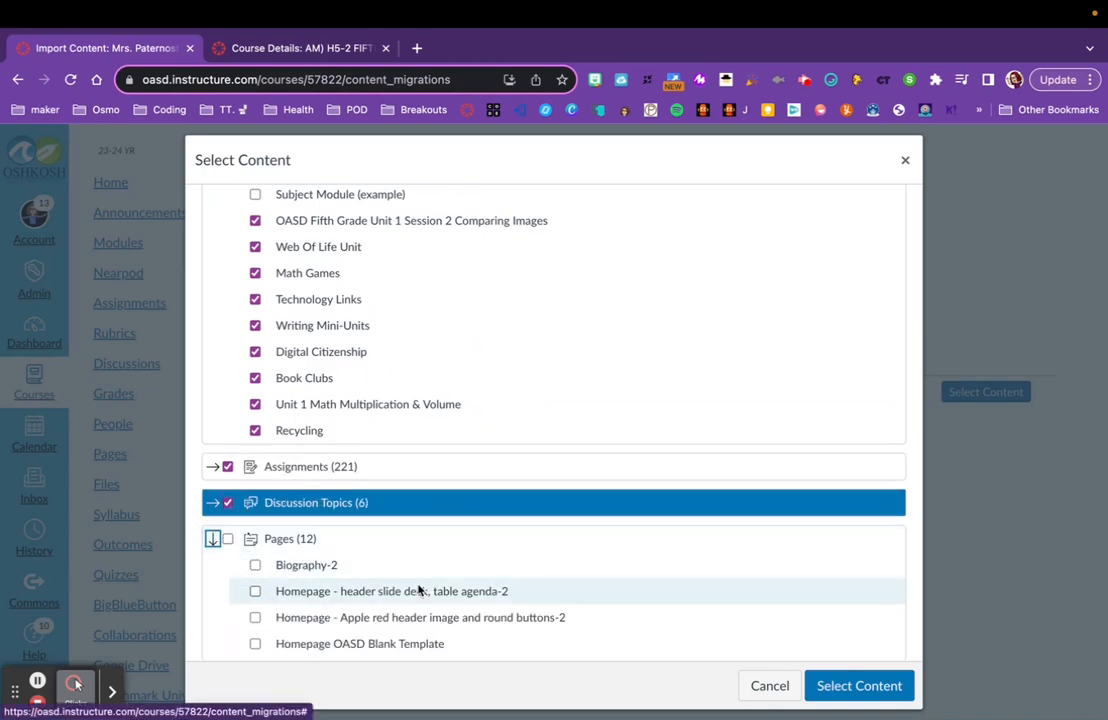
{"action": "scroll", "coordinate": [420, 589], "scroll_direction": "down", "scroll_amount": 2}
{"action": "left_click", "coordinate": [255, 485]}
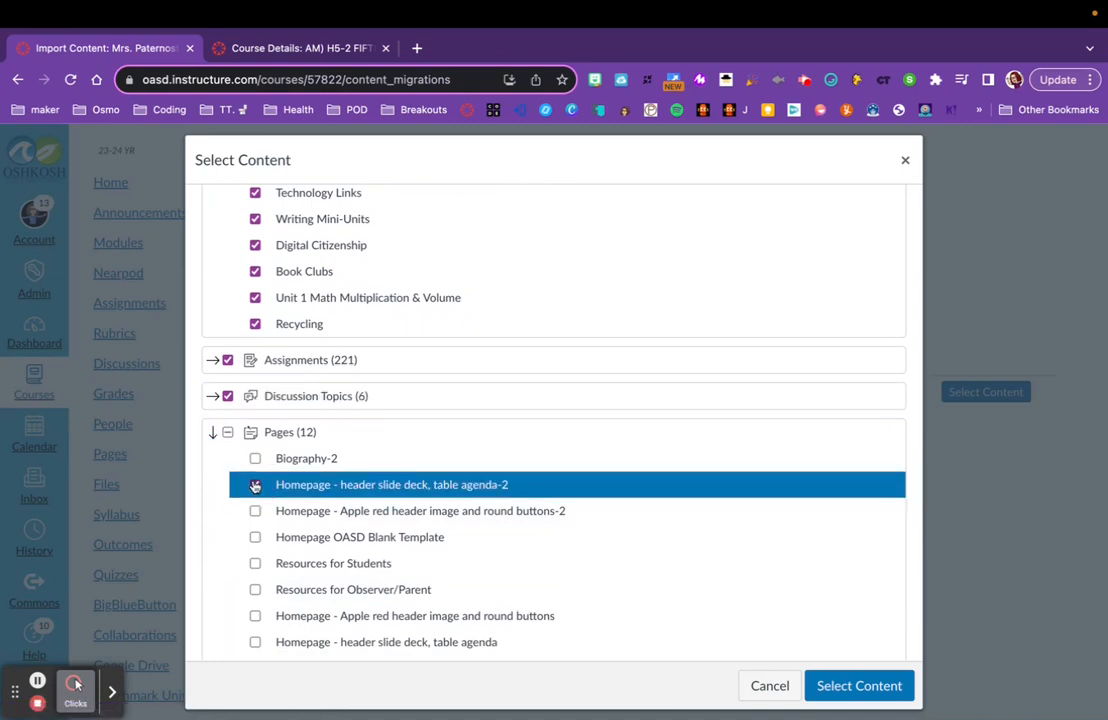
{"action": "left_click", "coordinate": [255, 512]}
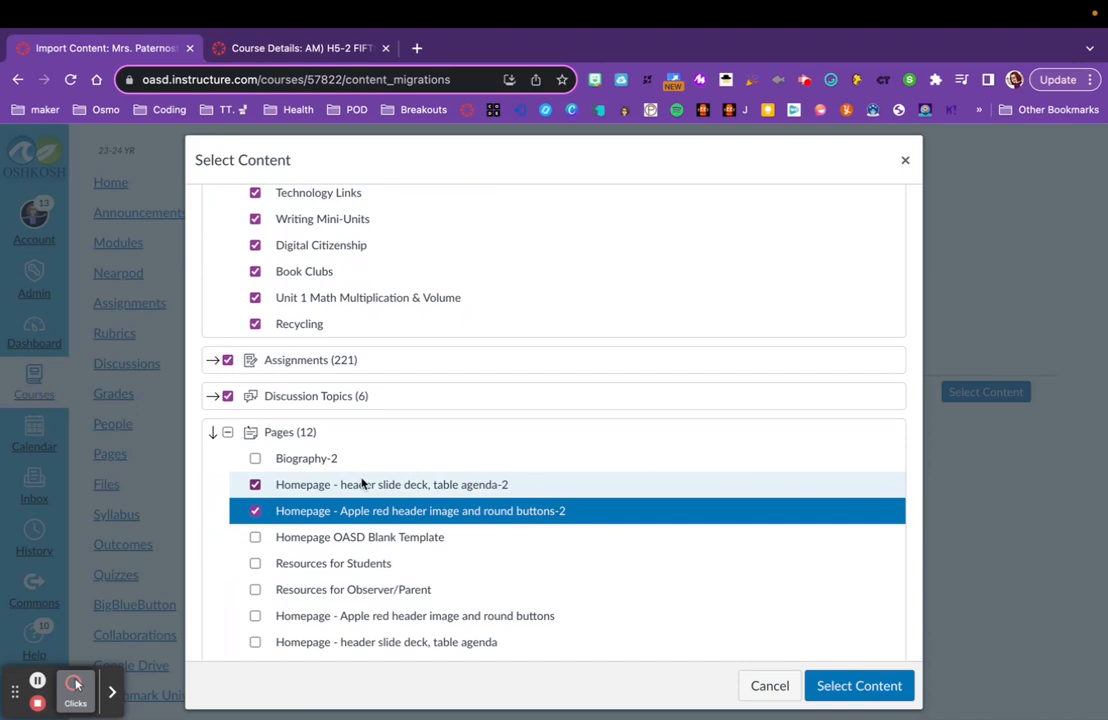
{"action": "left_click", "coordinate": [255, 537]}
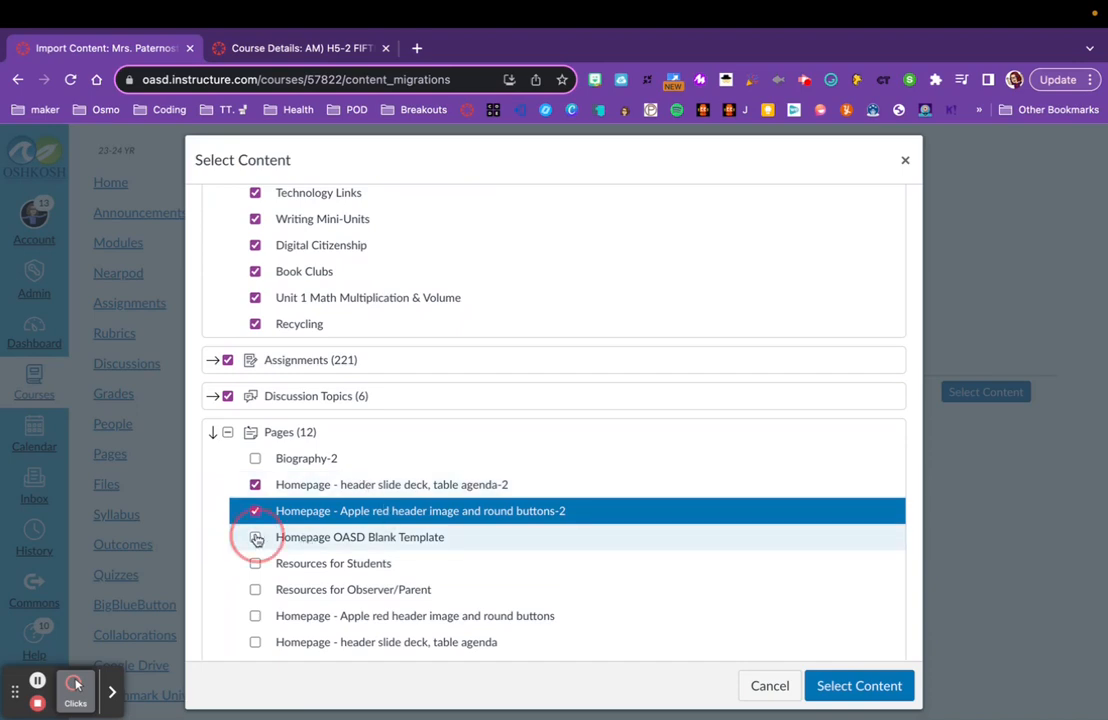
{"action": "left_click", "coordinate": [255, 617]}
{"action": "left_click", "coordinate": [256, 643]}
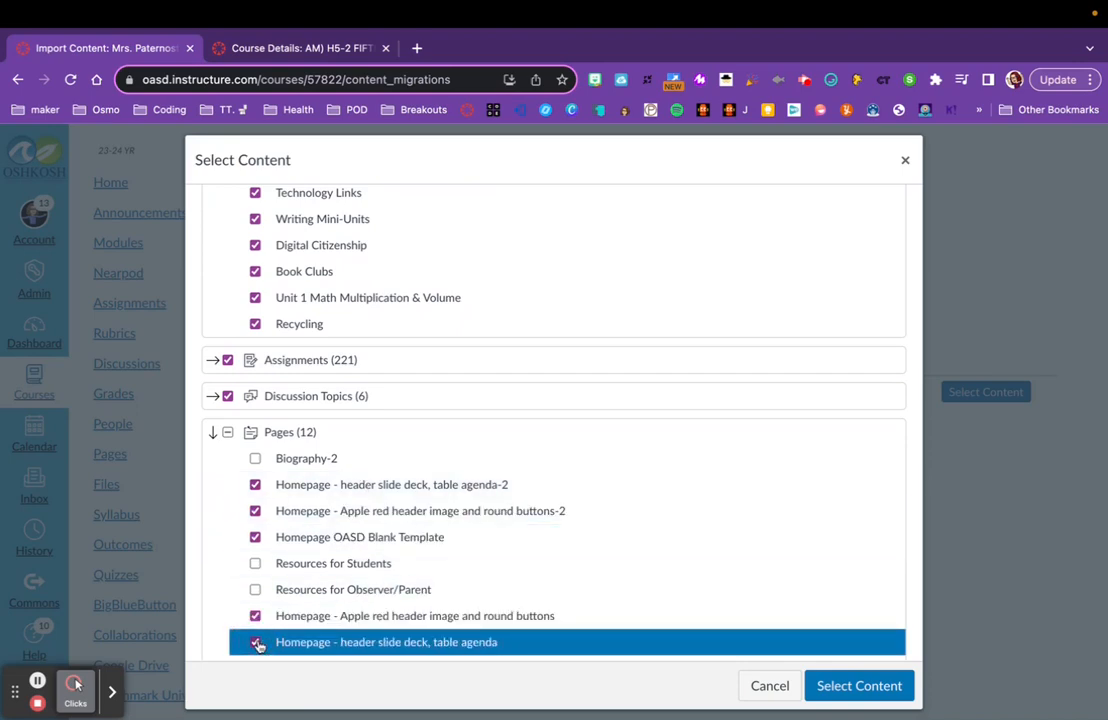
{"action": "left_click", "coordinate": [256, 643]}
{"action": "left_click", "coordinate": [255, 616]}
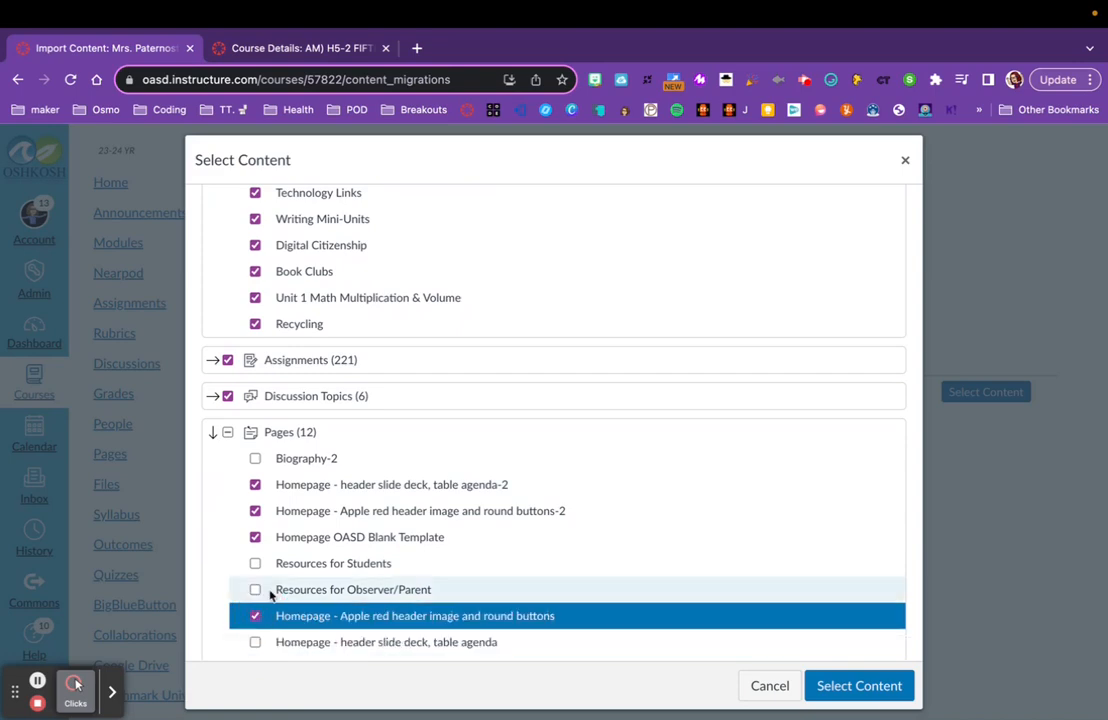
{"action": "left_click", "coordinate": [255, 537]}
{"action": "left_click", "coordinate": [255, 511]}
{"action": "left_click", "coordinate": [255, 485]}
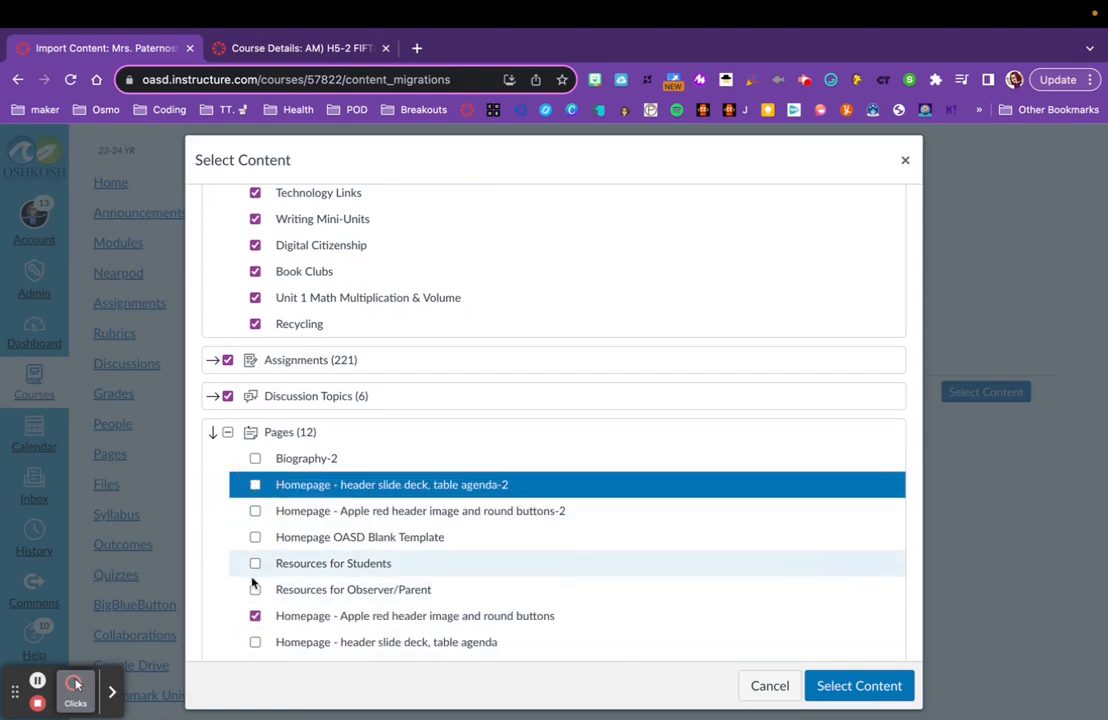
{"action": "left_click", "coordinate": [255, 616]}
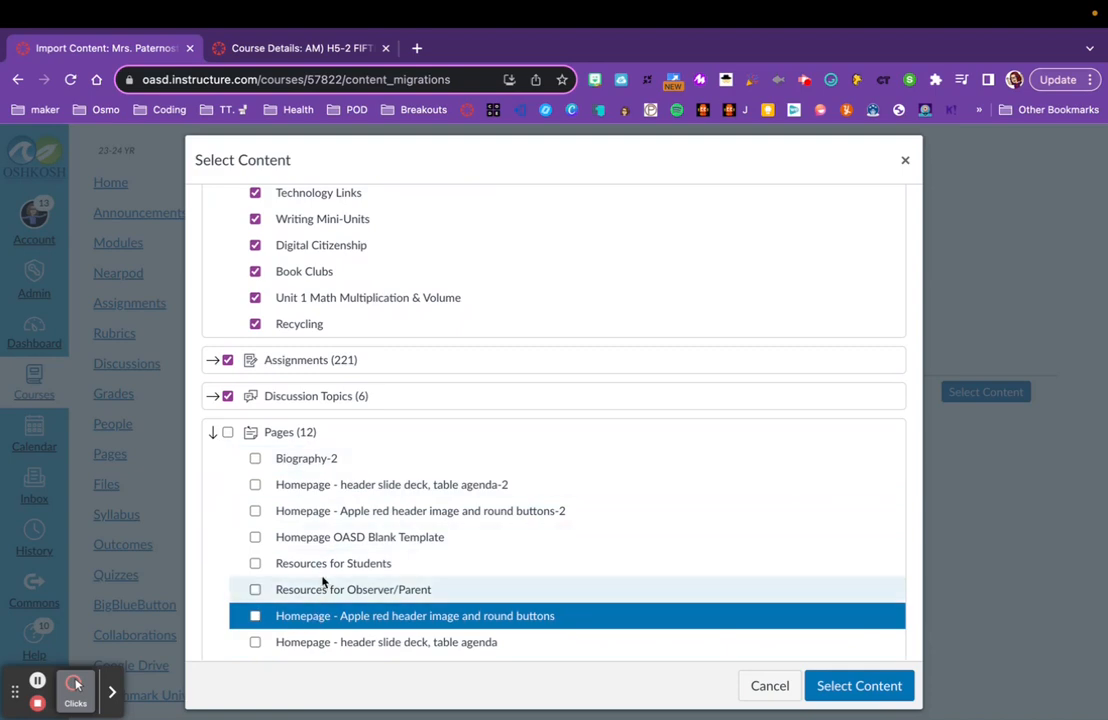
Step: Include all Pages in the import, and mark only the first Edpuzzle entry among the External Tools
{"action": "left_click", "coordinate": [227, 433]}
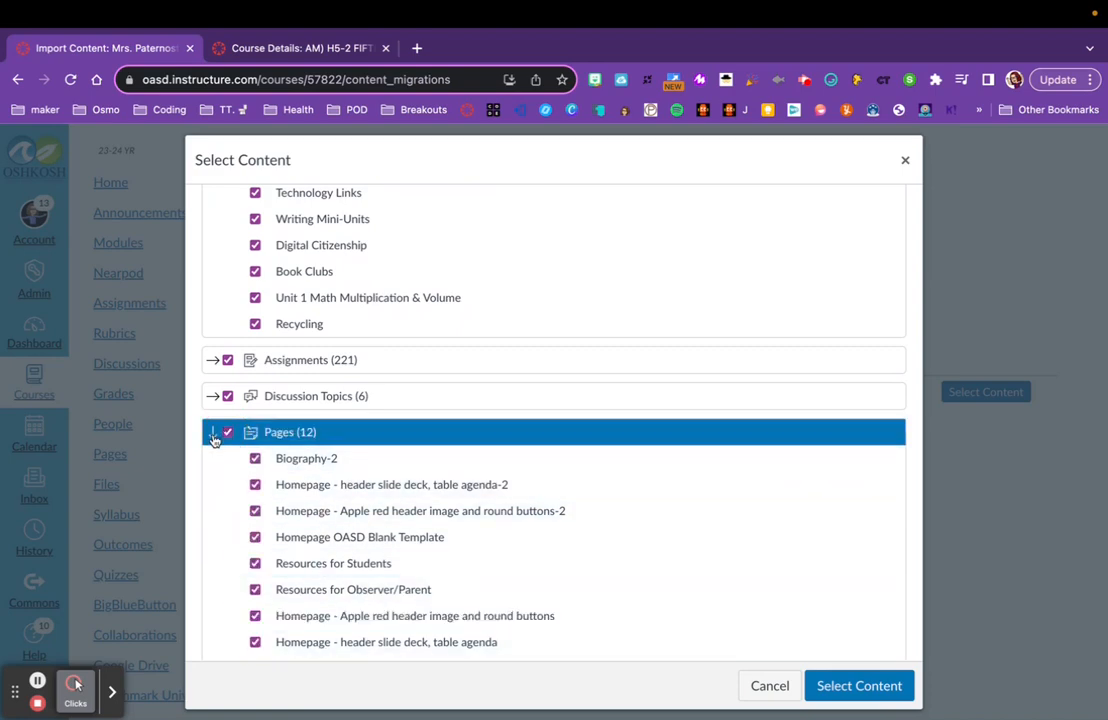
{"action": "left_click", "coordinate": [213, 438]}
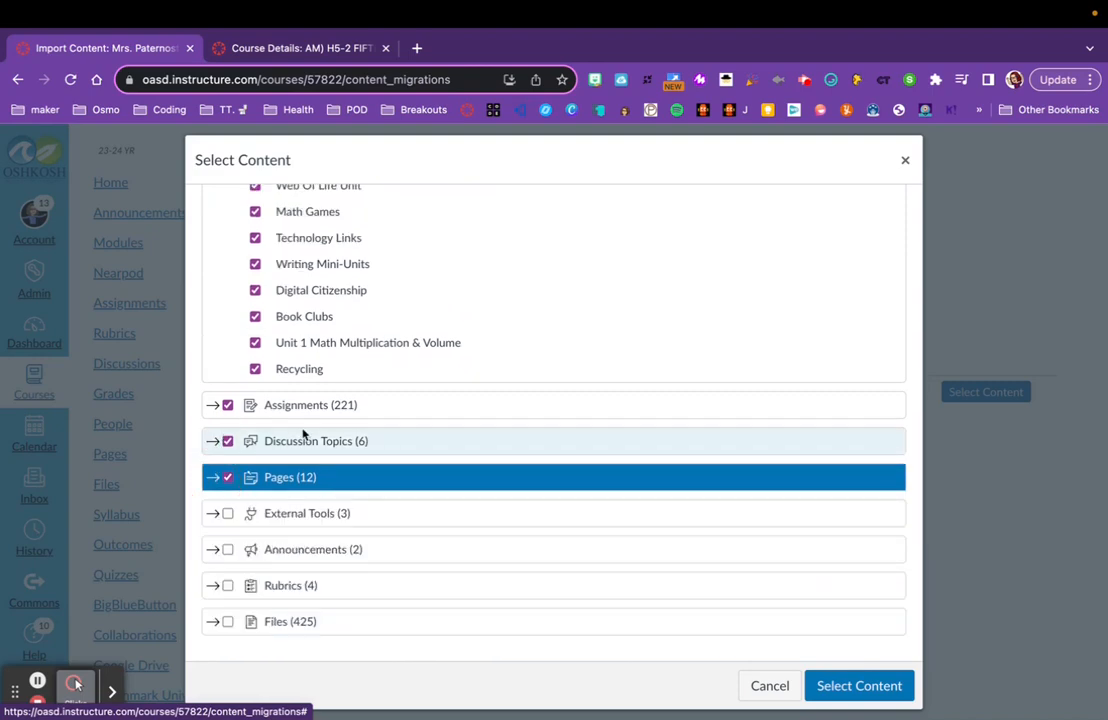
{"action": "left_click", "coordinate": [215, 514]}
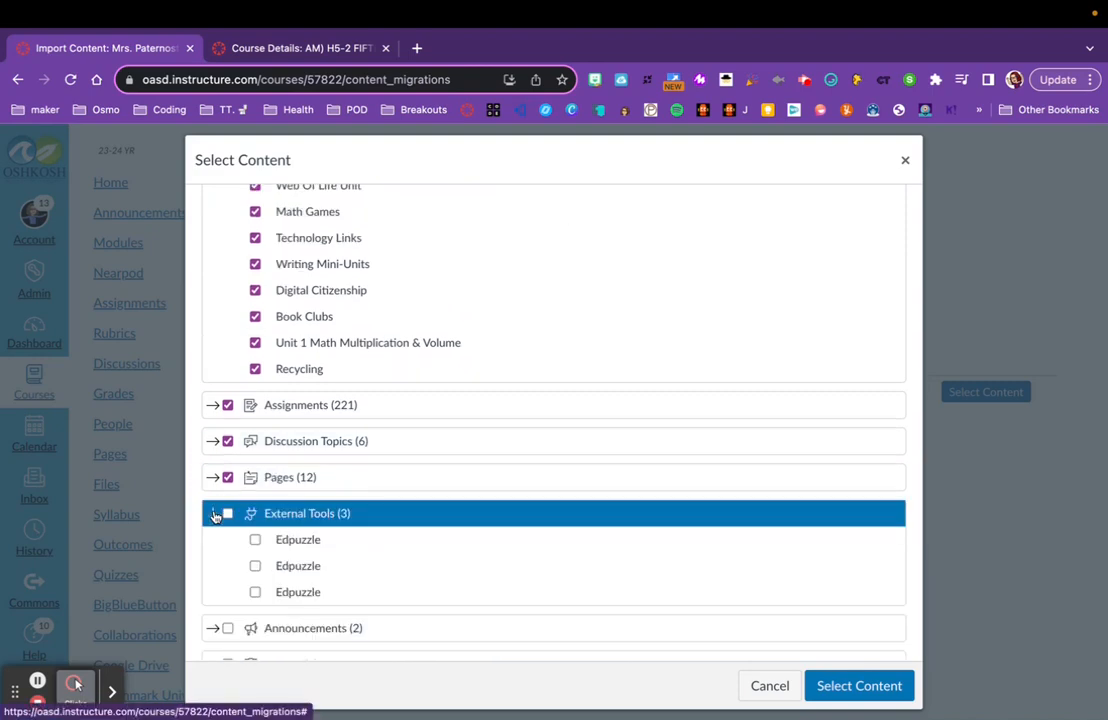
{"action": "left_click", "coordinate": [256, 540]}
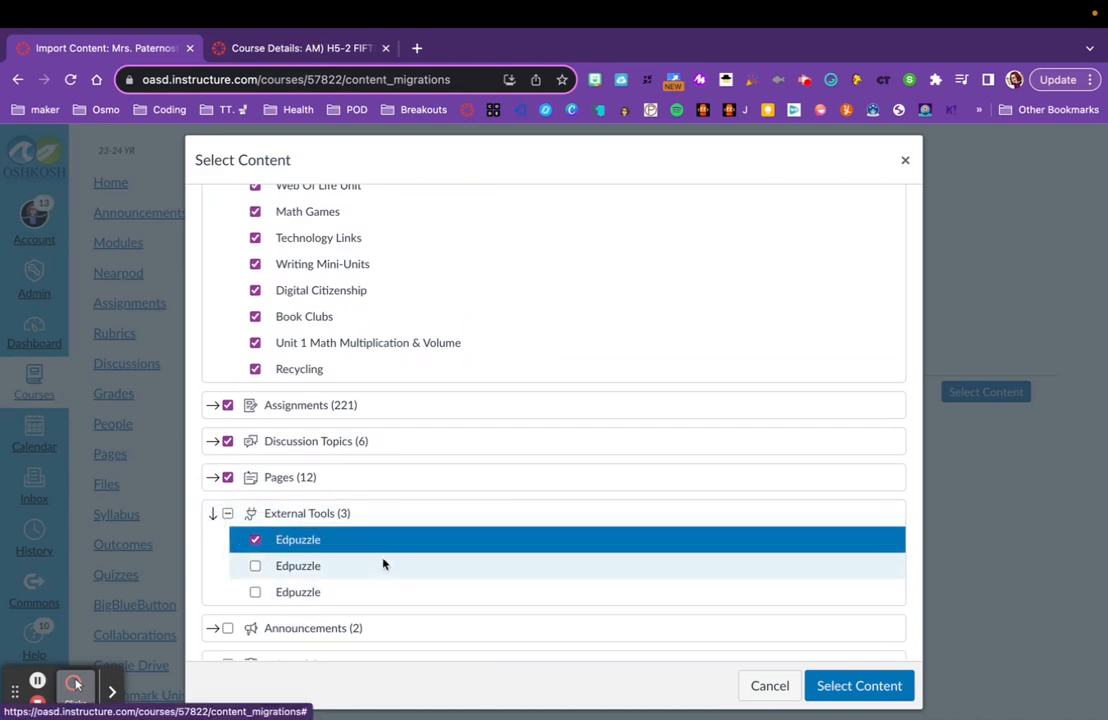
Step: Include all Rubrics and all Files in the import, leaving Announcements out
{"action": "scroll", "coordinate": [382, 565], "scroll_direction": "down", "scroll_amount": 2}
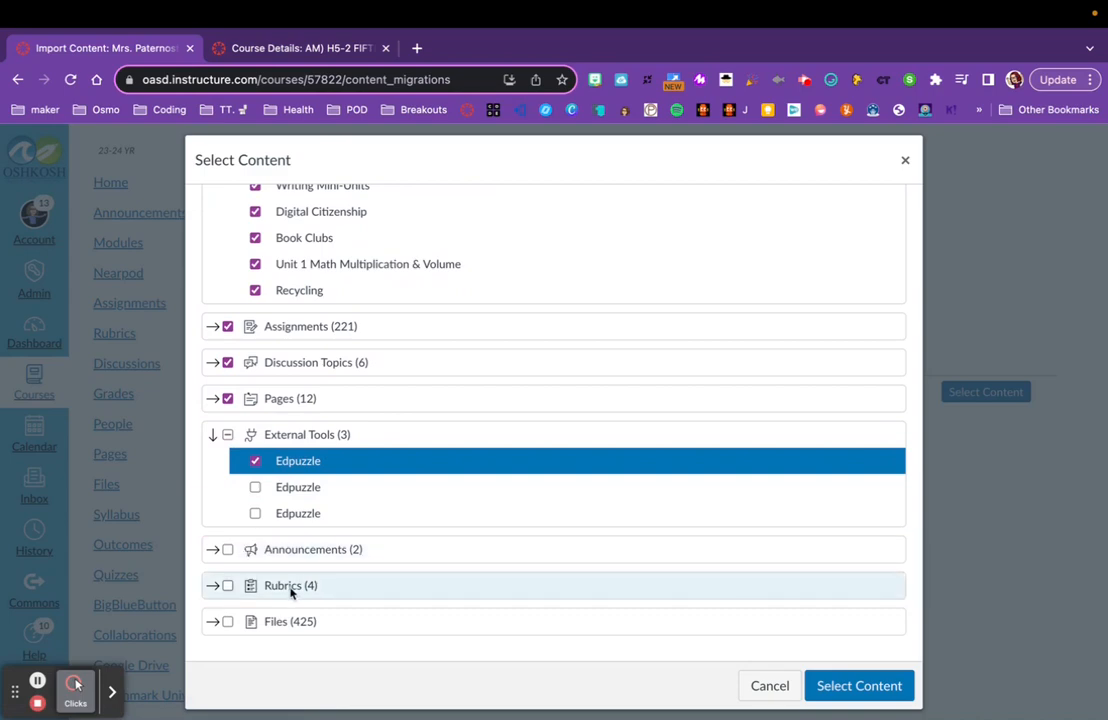
{"action": "left_click", "coordinate": [213, 586]}
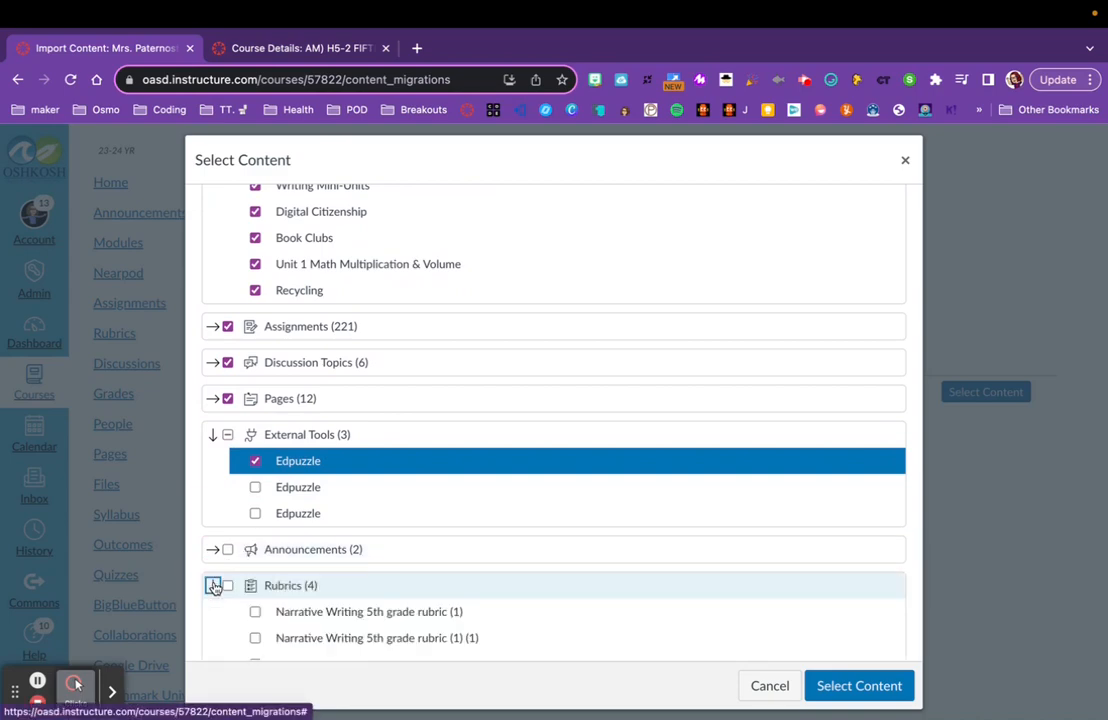
{"action": "scroll", "coordinate": [351, 613], "scroll_direction": "down", "scroll_amount": 3}
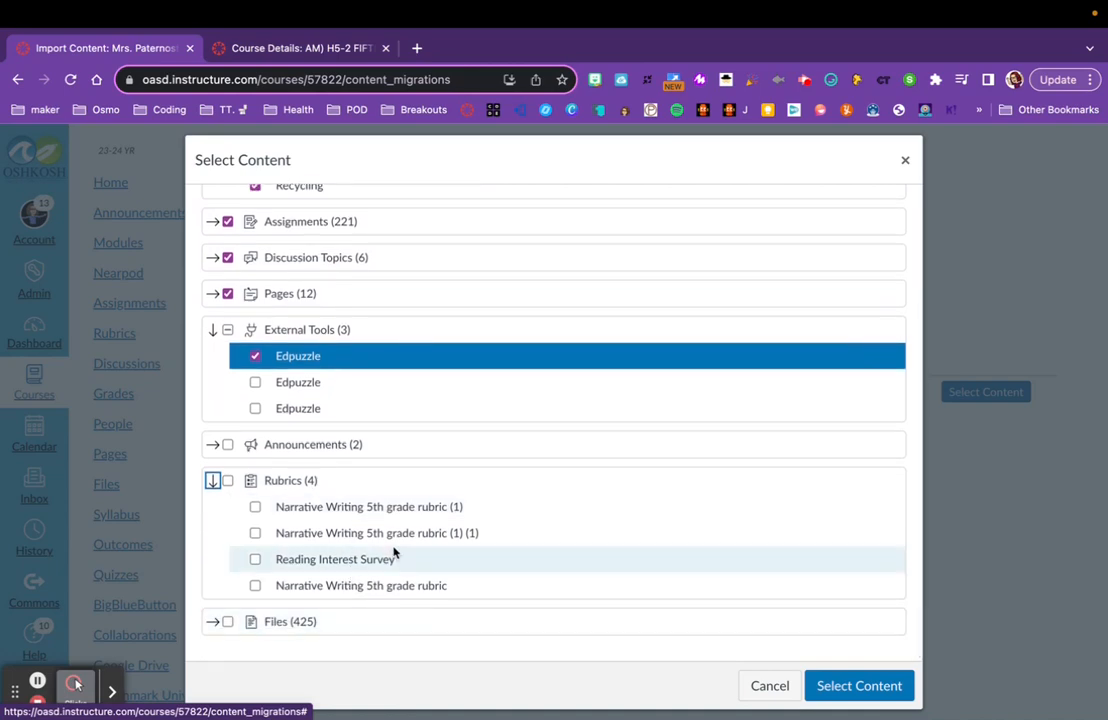
{"action": "left_click", "coordinate": [228, 481]}
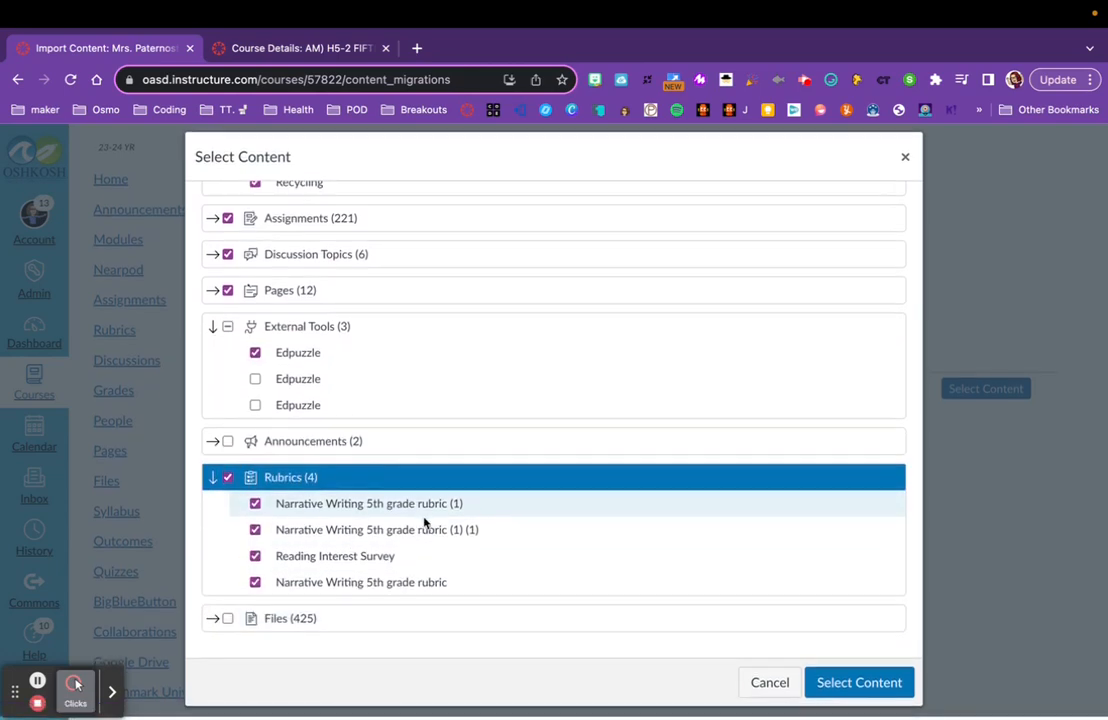
{"action": "left_click", "coordinate": [229, 620]}
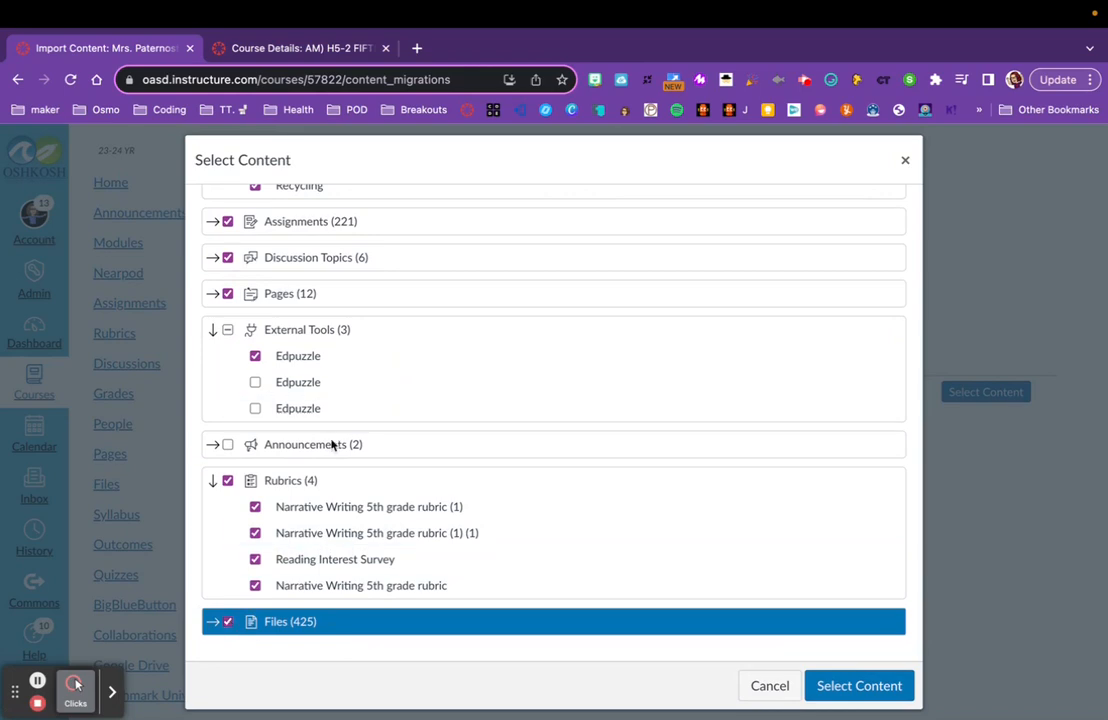
Step: Review the marked items and submit the content selection to queue the course copy
{"action": "scroll", "coordinate": [341, 470], "scroll_direction": "up", "scroll_amount": 10}
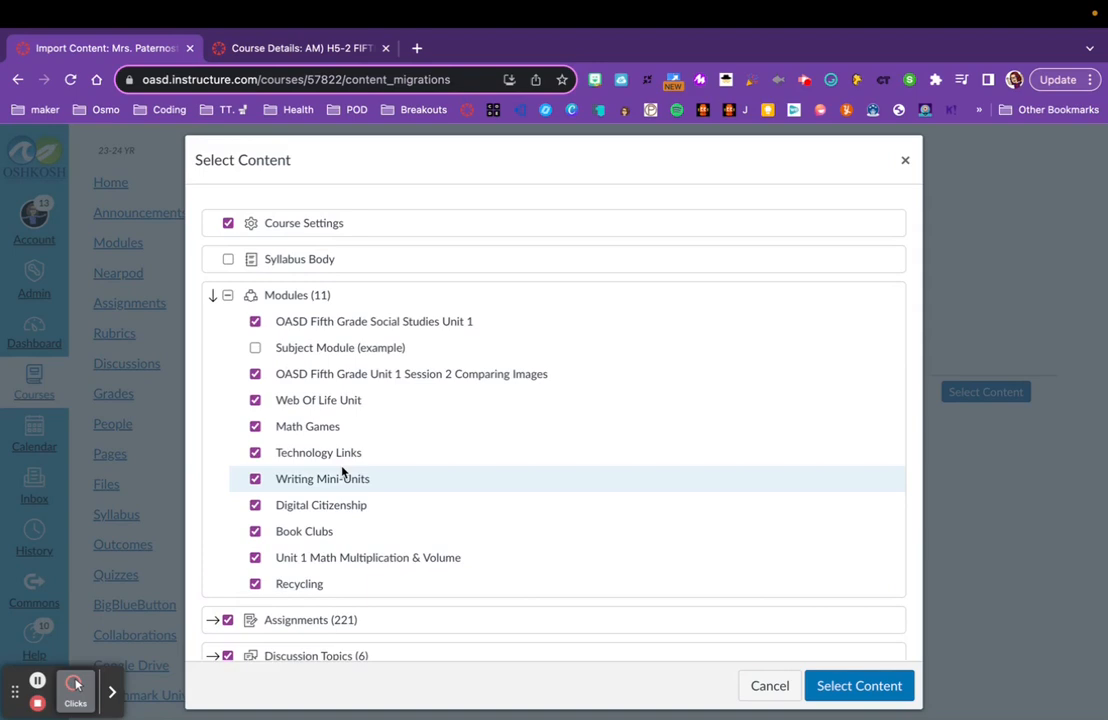
{"action": "scroll", "coordinate": [587, 511], "scroll_direction": "down", "scroll_amount": 5}
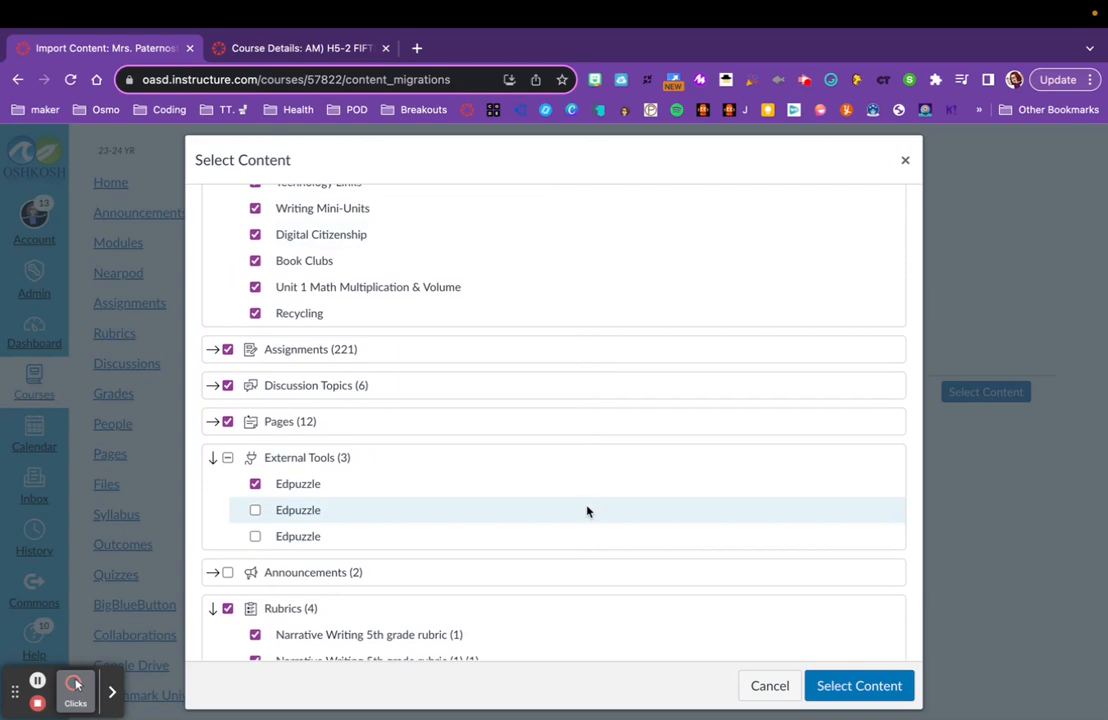
{"action": "left_click", "coordinate": [853, 687]}
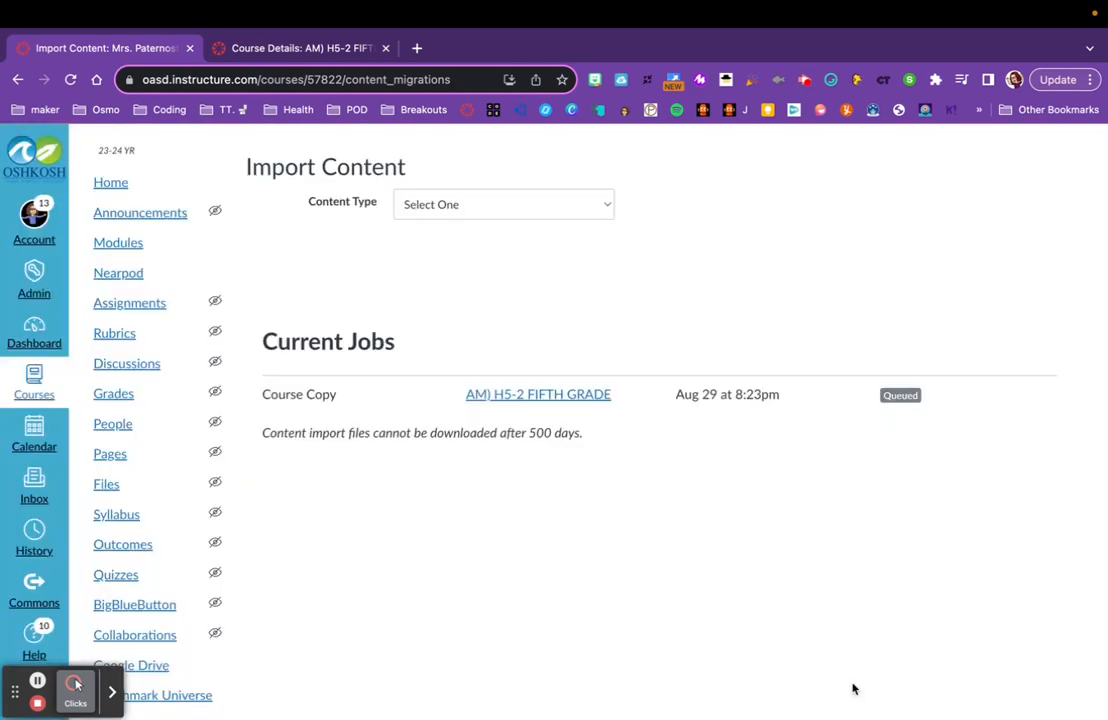